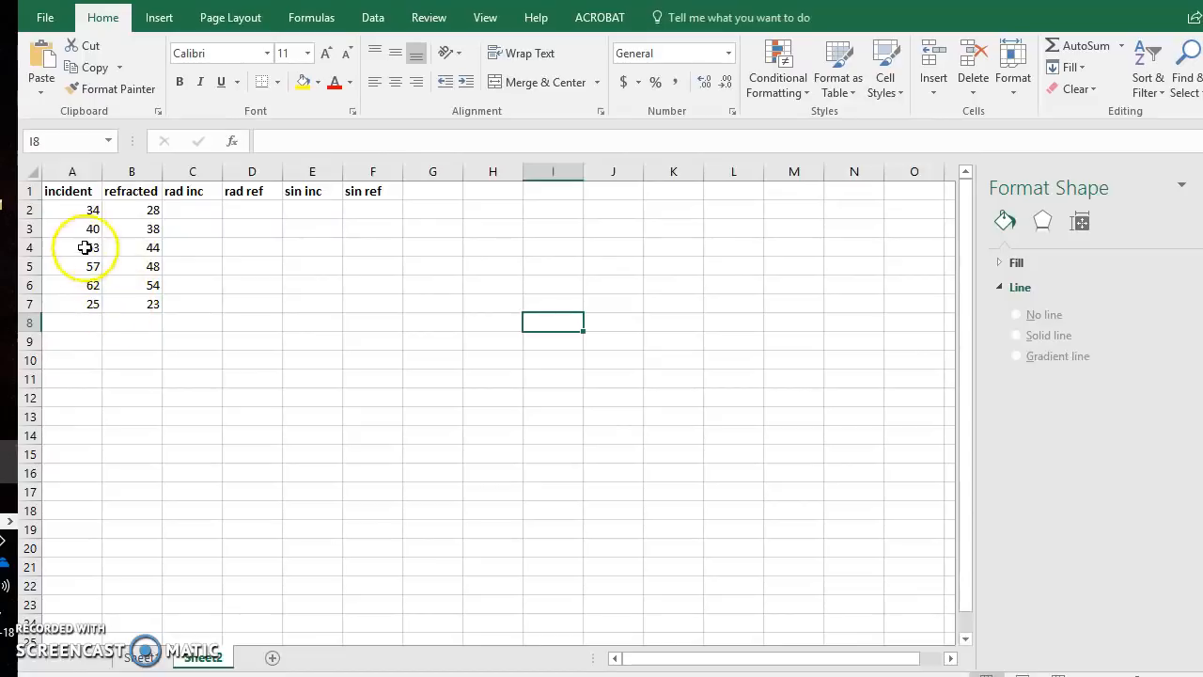
# Examine the measured incident and refracted angles in cells A2 through B7
pyautogui.click(81, 229)
pyautogui.click(80, 250)
pyautogui.click(79, 285)
pyautogui.click(81, 302)
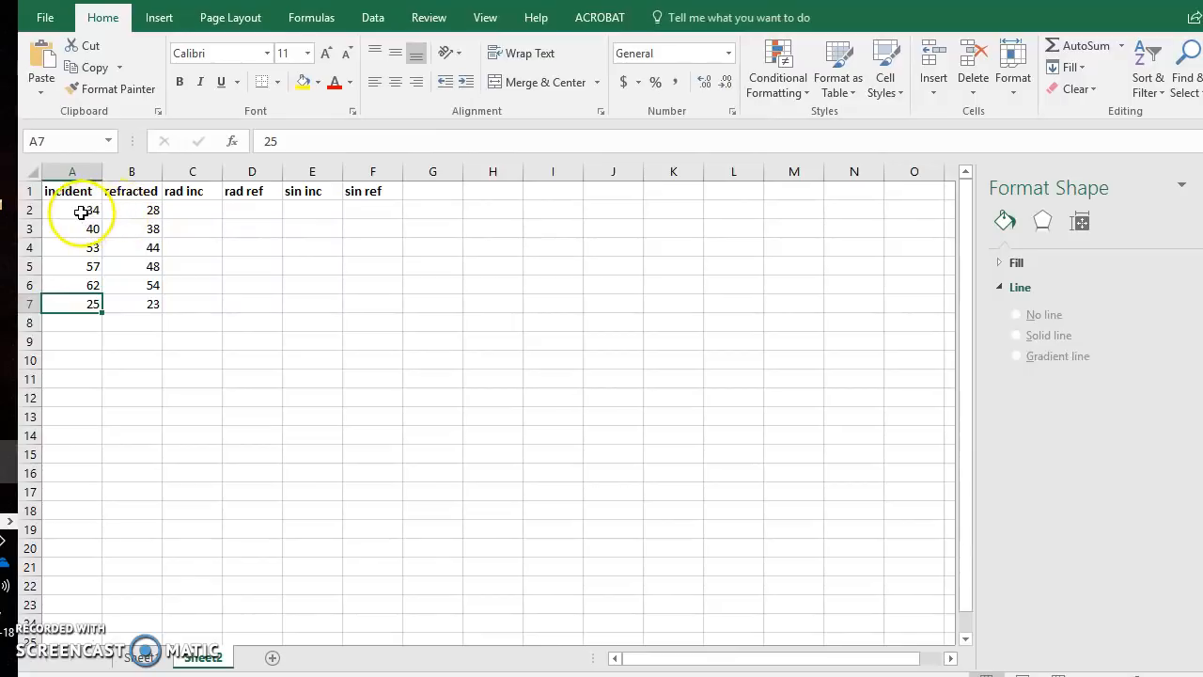
pyautogui.click(89, 209)
pyautogui.click(116, 211)
pyautogui.click(121, 227)
pyautogui.click(81, 231)
pyautogui.click(77, 254)
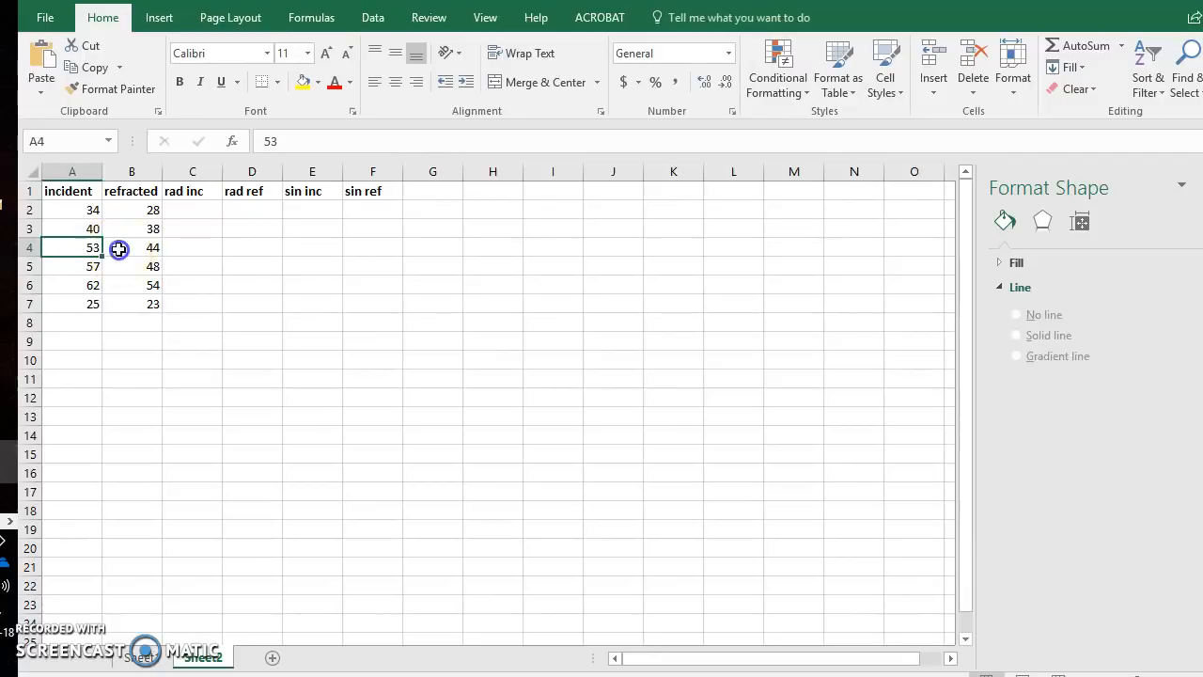
pyautogui.click(118, 246)
pyautogui.click(115, 265)
pyautogui.click(83, 271)
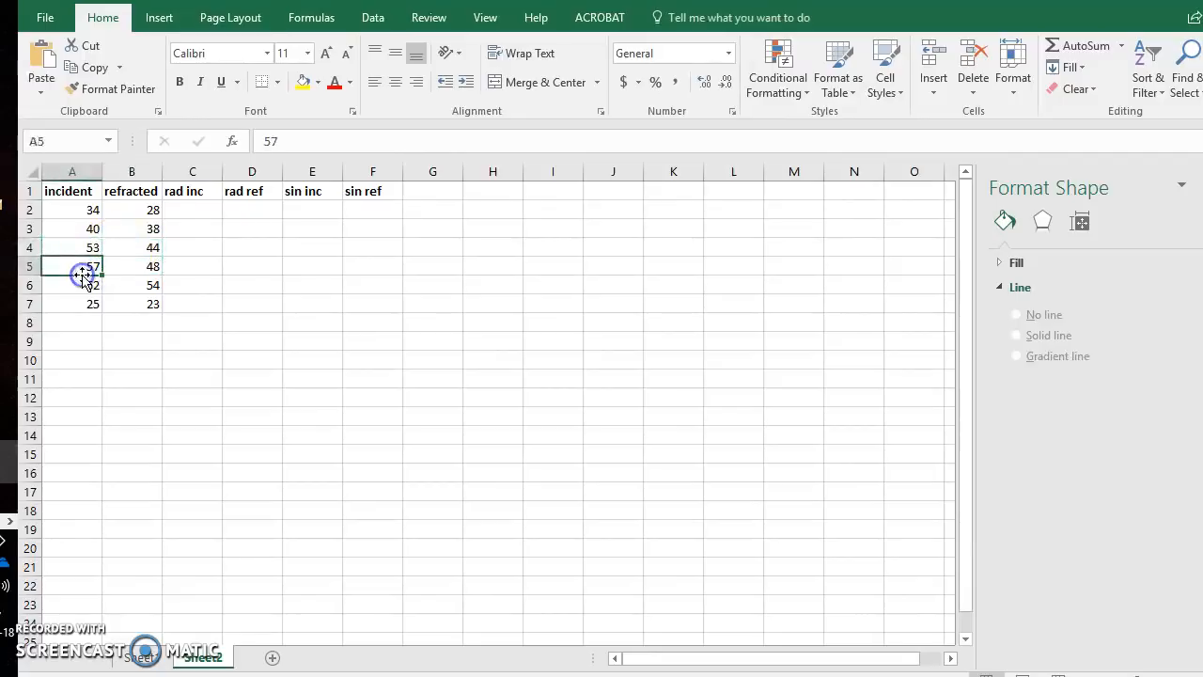
pyautogui.click(94, 310)
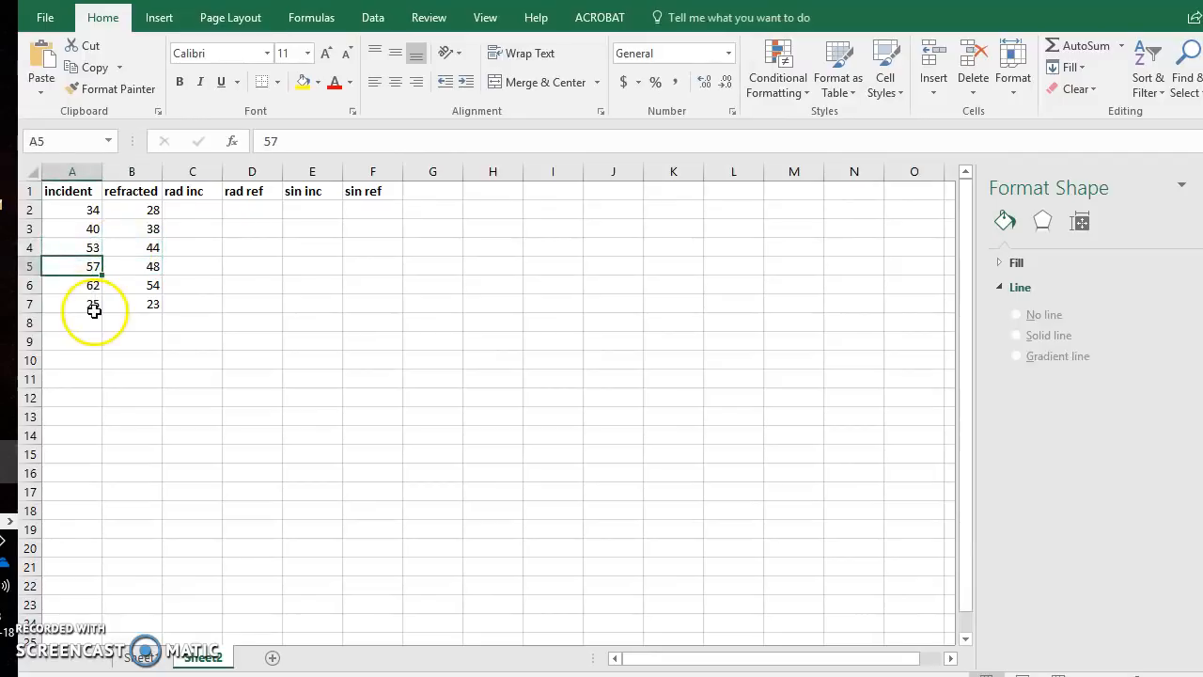
pyautogui.click(91, 213)
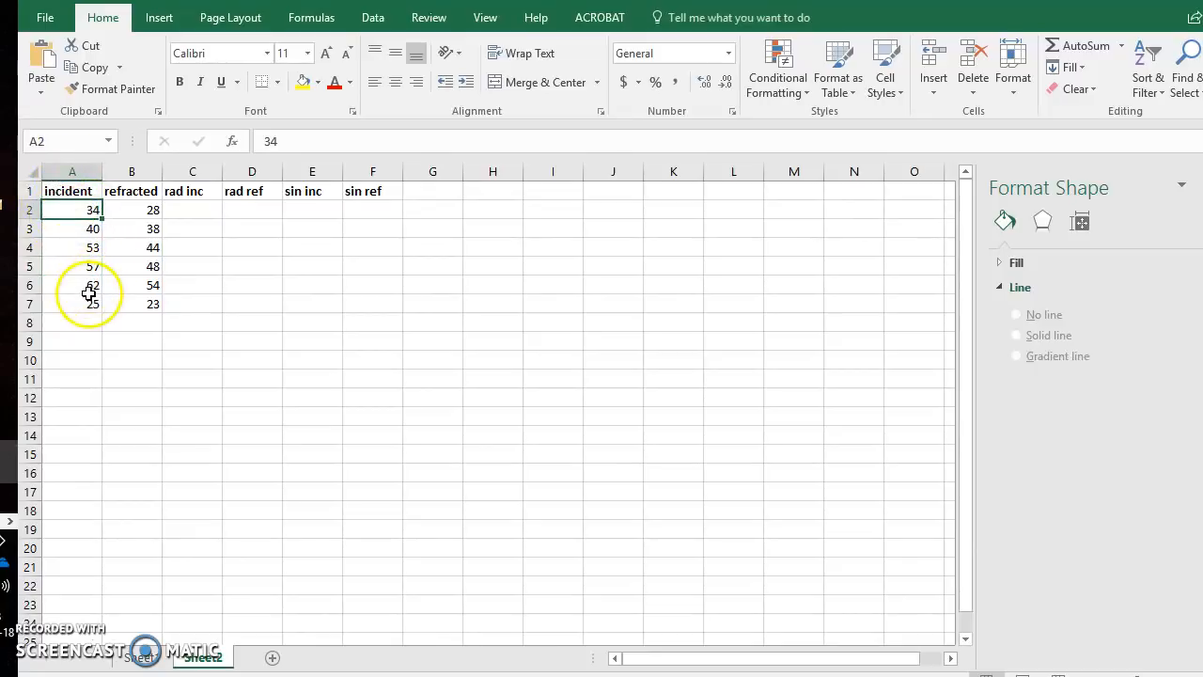
pyautogui.click(141, 210)
pyautogui.click(136, 246)
pyautogui.click(133, 283)
pyautogui.click(134, 304)
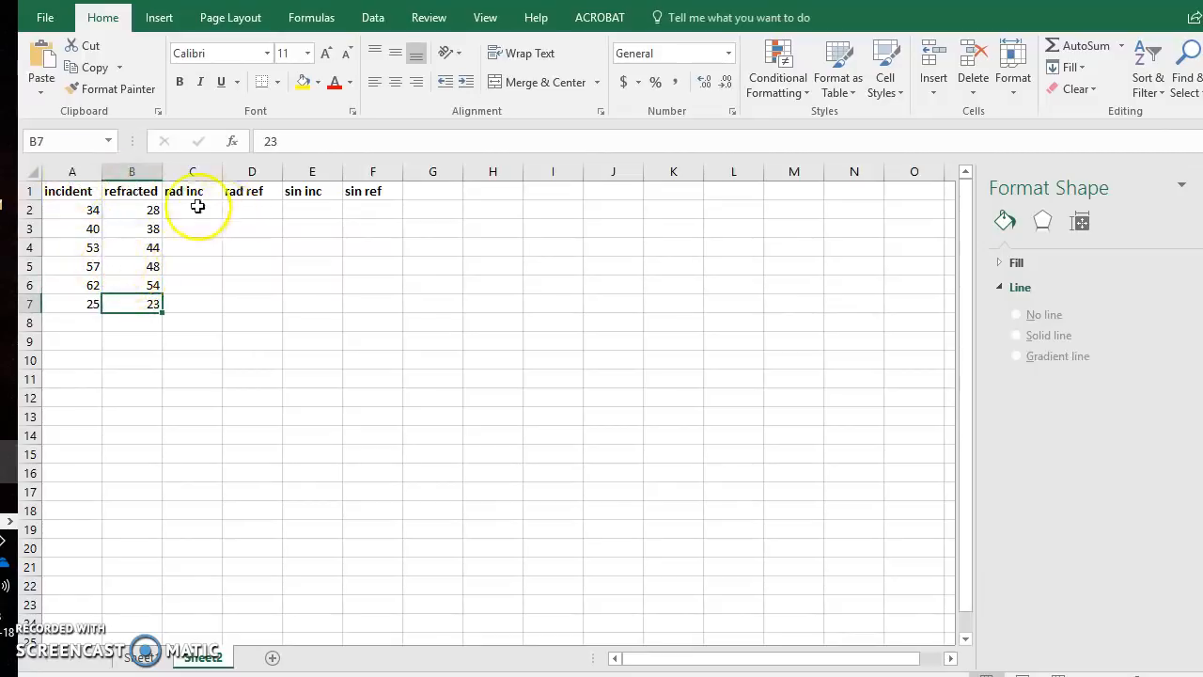
pyautogui.click(91, 211)
pyautogui.click(146, 212)
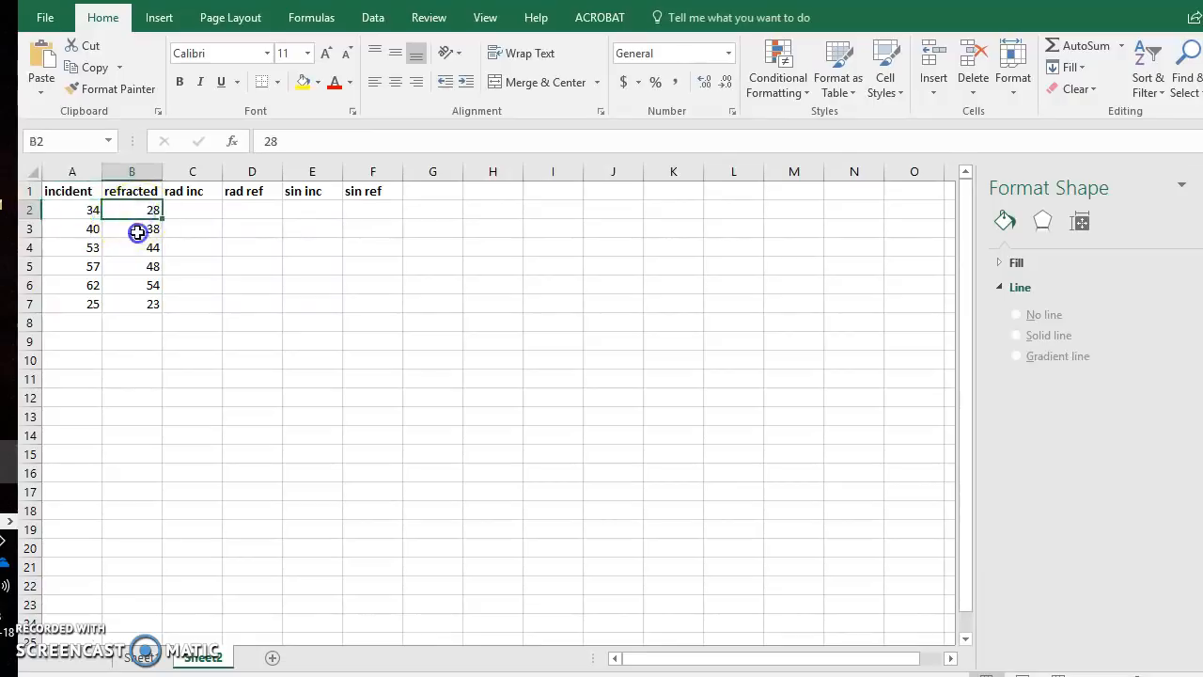
pyautogui.click(138, 231)
# Review the column headings and the cells set aside for the radian and sine values of both angles
pyautogui.click(176, 206)
pyautogui.click(256, 212)
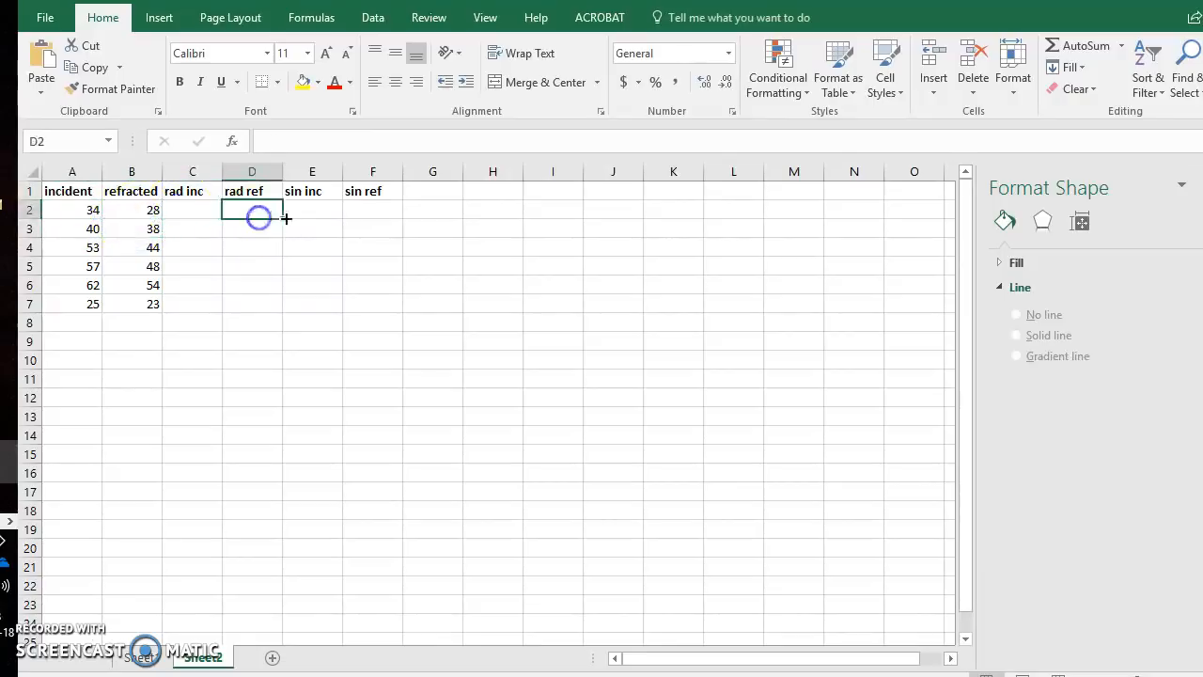
pyautogui.click(317, 207)
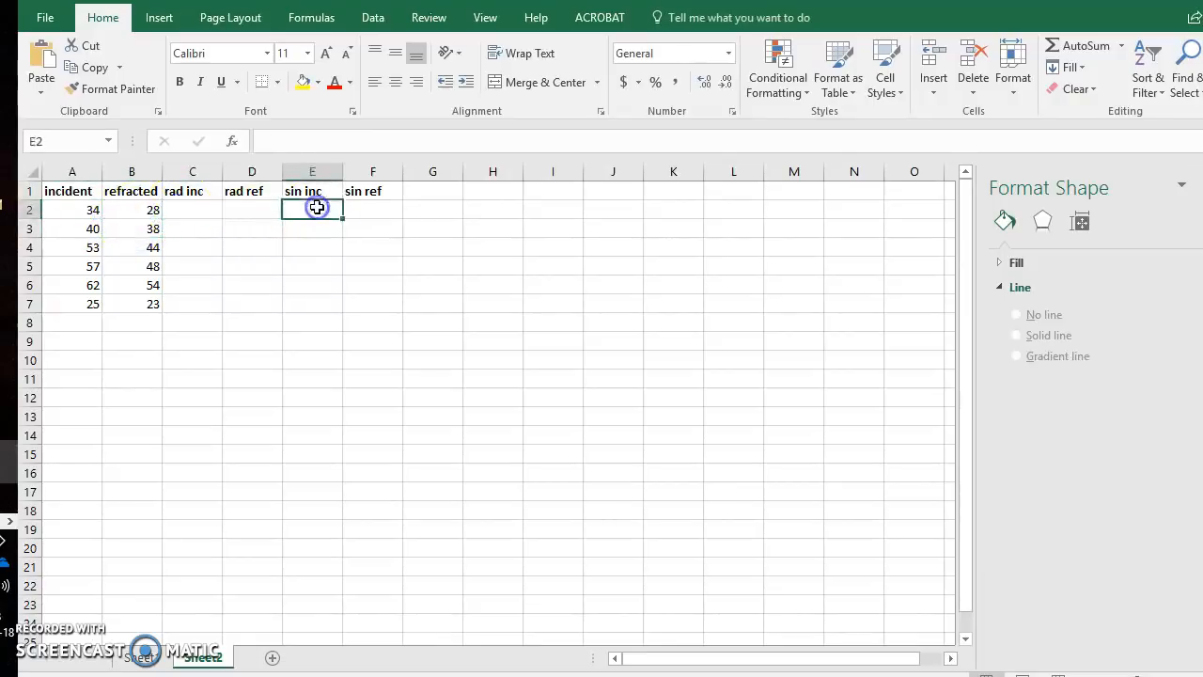
pyautogui.click(195, 213)
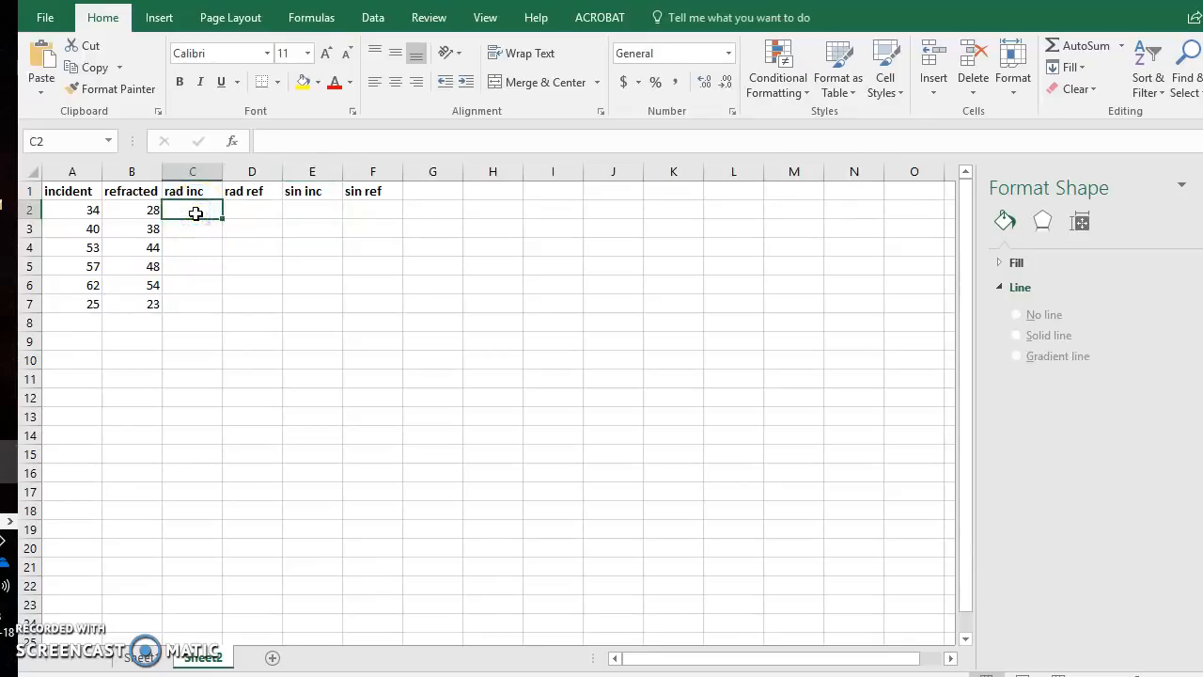
pyautogui.click(94, 191)
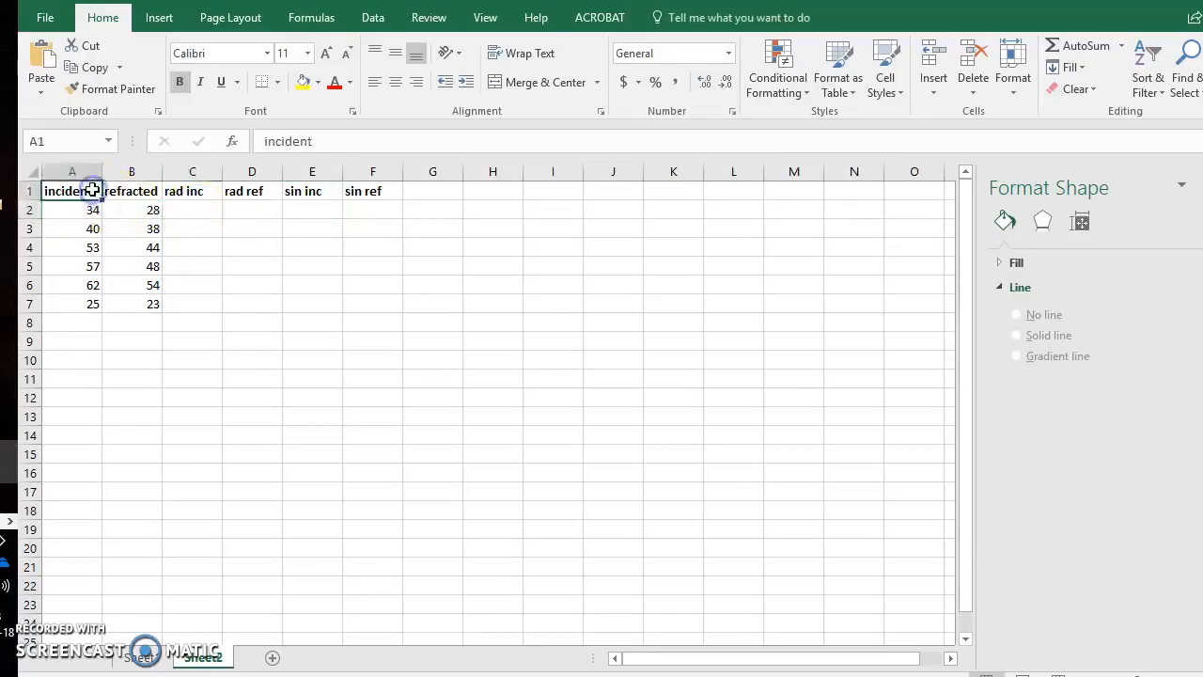
pyautogui.click(133, 191)
pyautogui.click(176, 191)
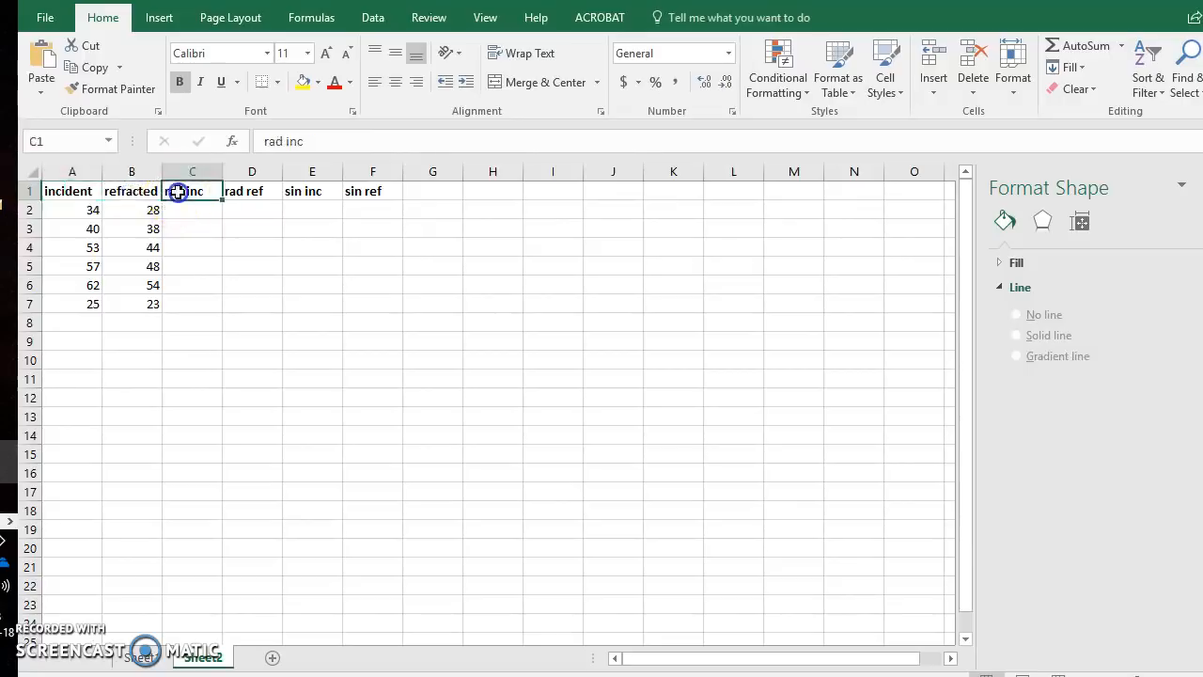
pyautogui.click(255, 192)
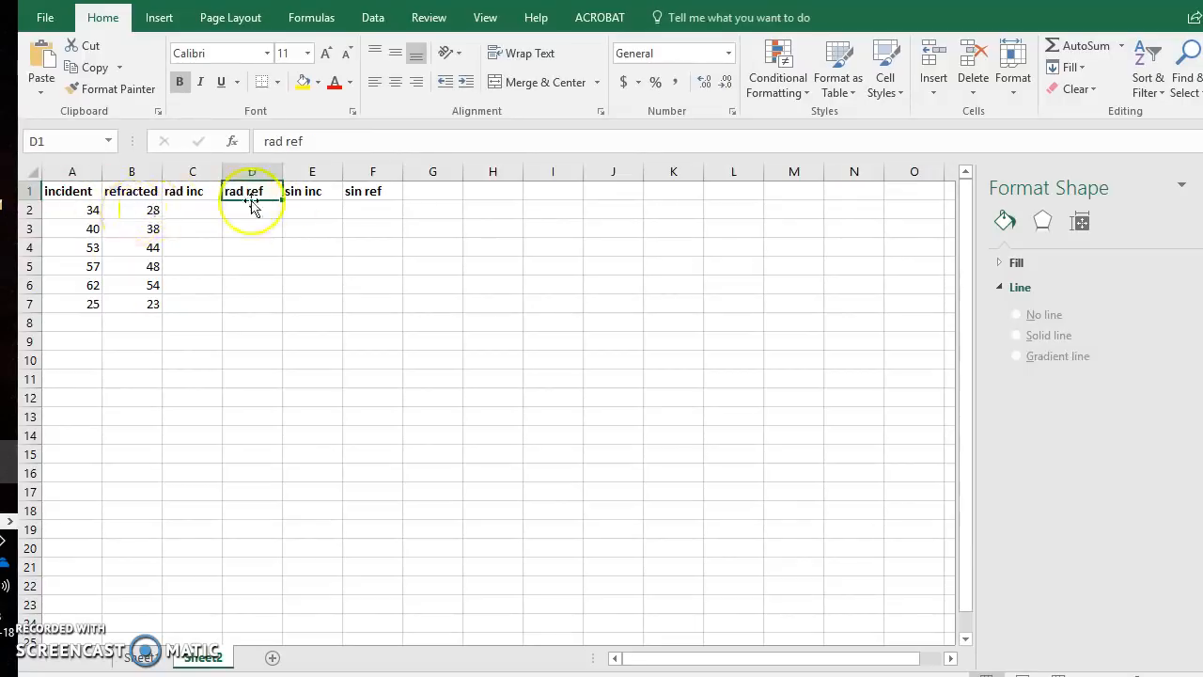
pyautogui.click(295, 192)
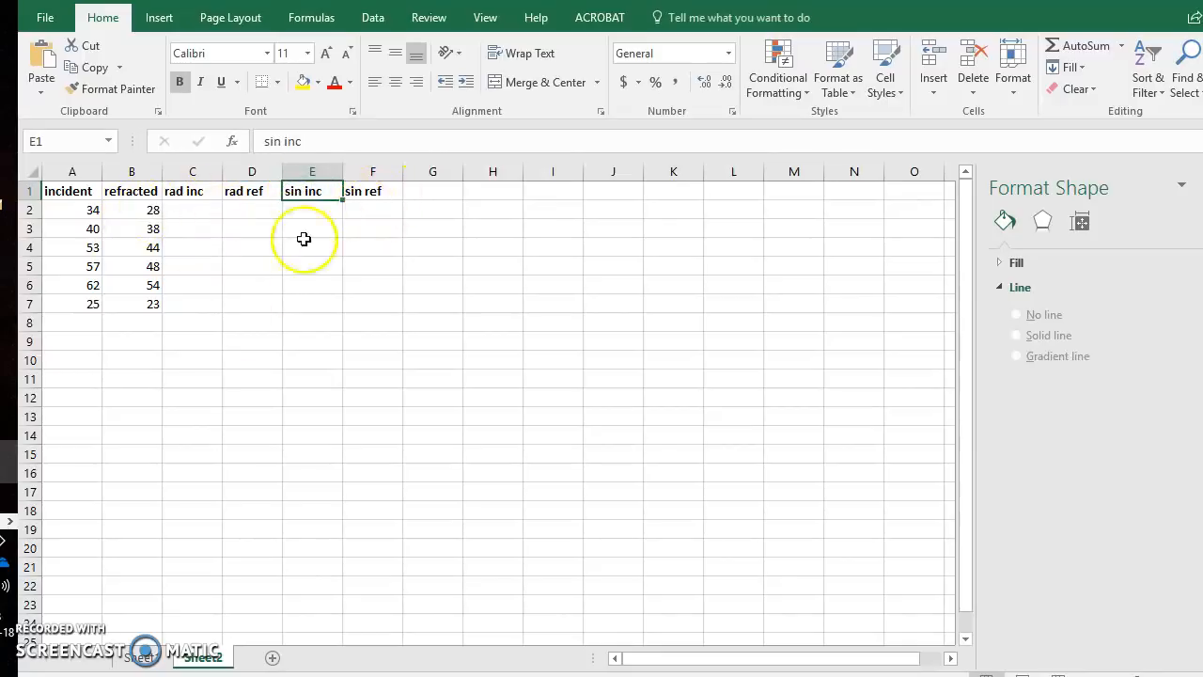
pyautogui.click(274, 210)
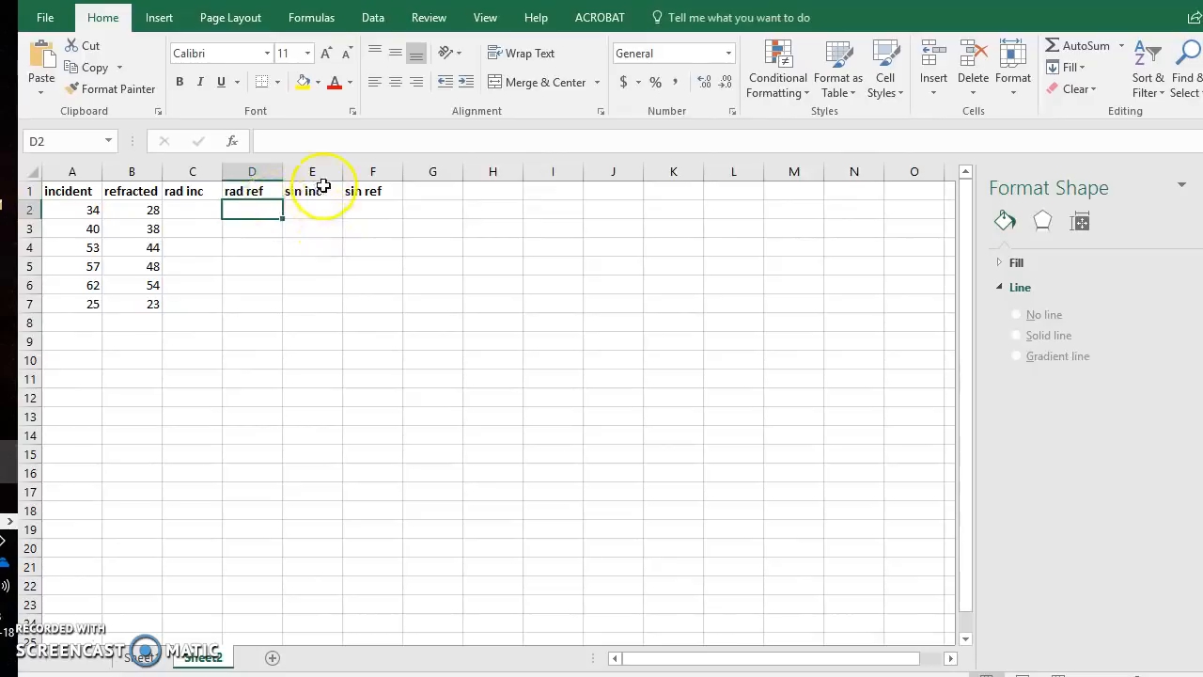
# Convert the first incident angle to radians in cell C2 with the formula =radians(A2)
pyautogui.click(191, 213)
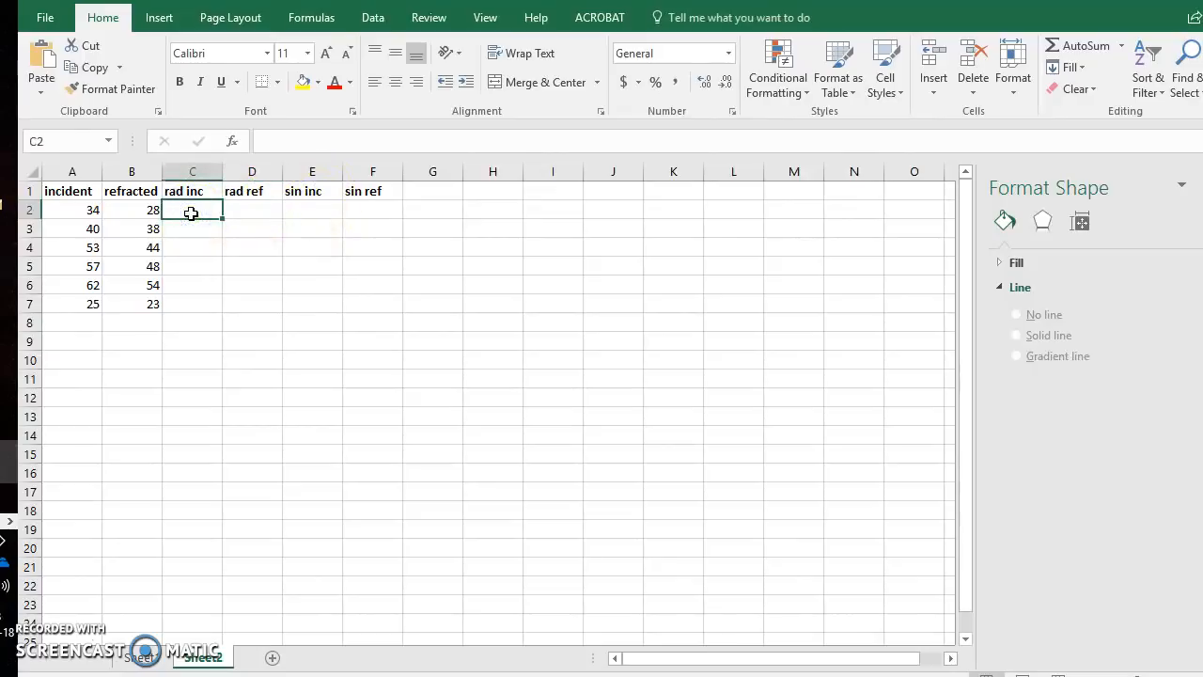
pyautogui.write('=')
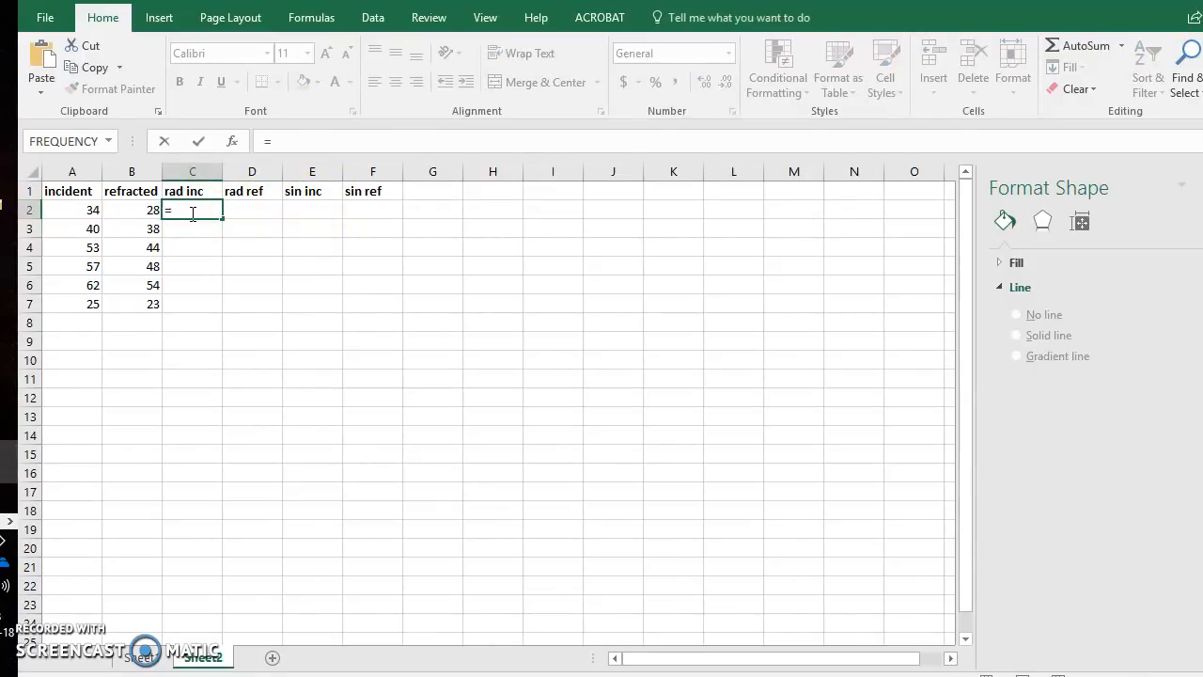
pyautogui.write('radi')
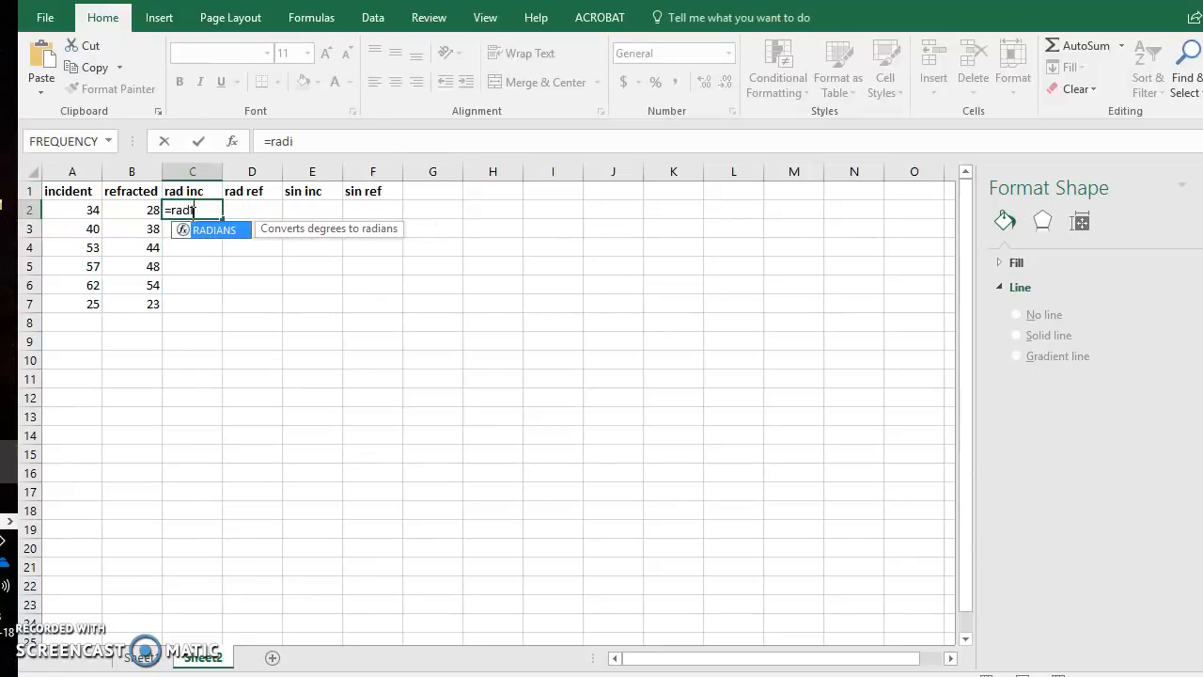
pyautogui.write('ans(')
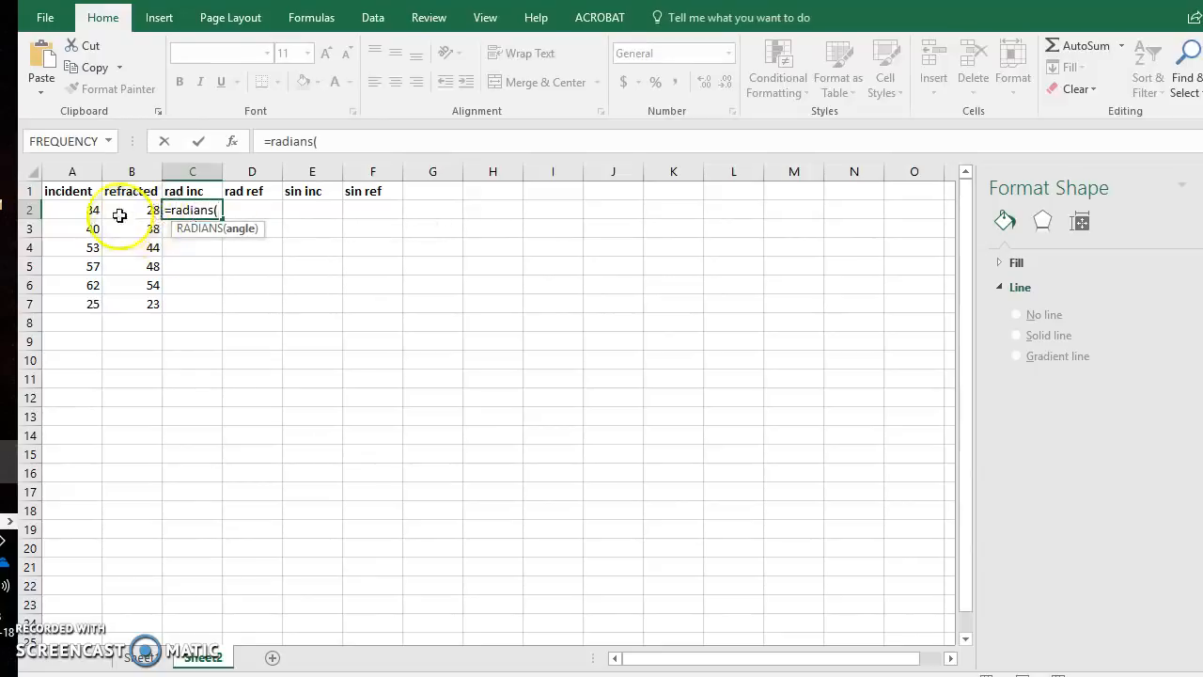
pyautogui.click(91, 209)
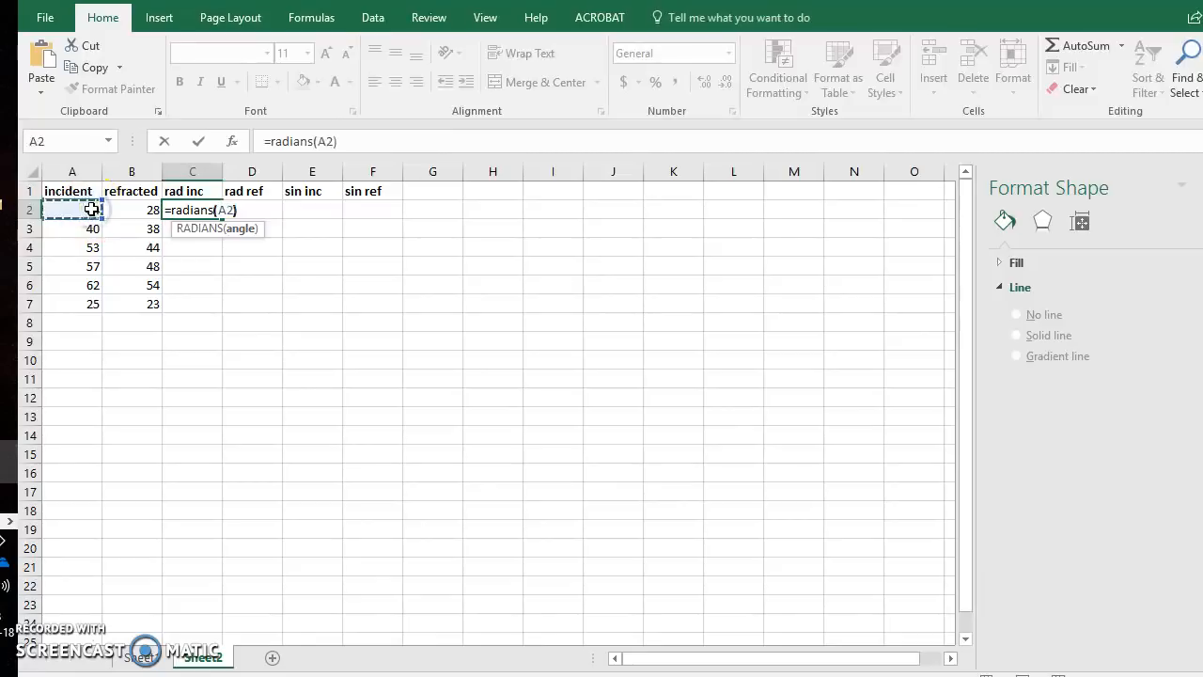
pyautogui.write(')')
pyautogui.press('Return')
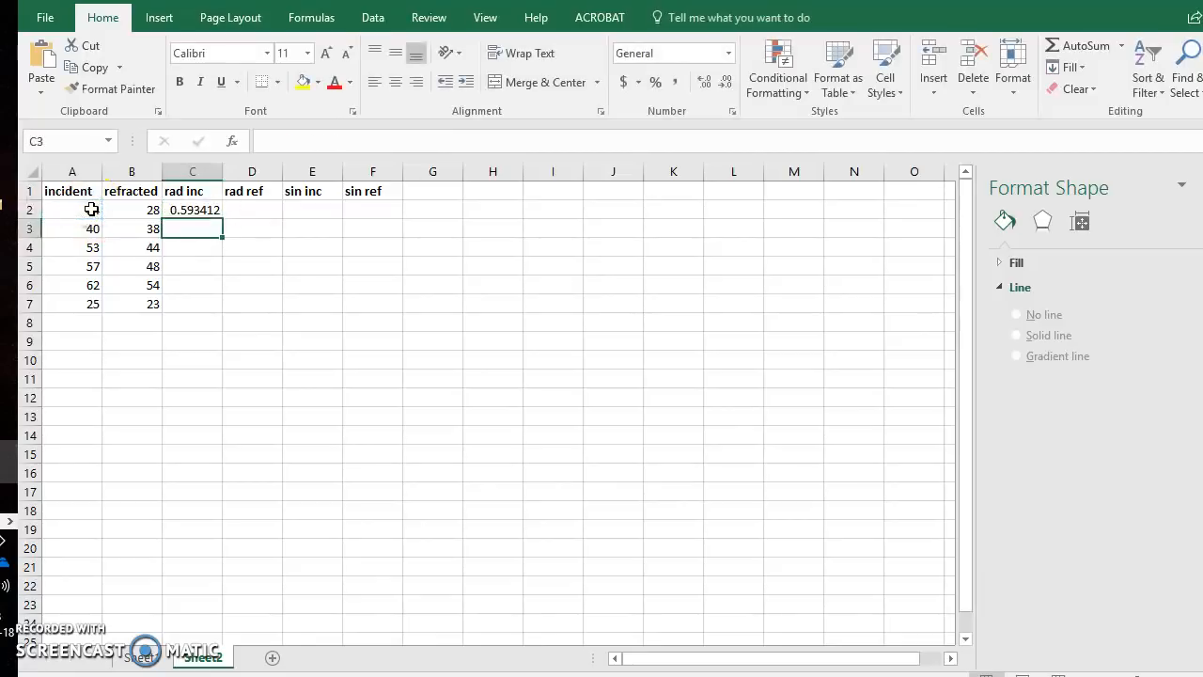
# Fill the radians formula from C2 down through C7 and check the row 6 conversion against its incident angle
pyautogui.click(190, 208)
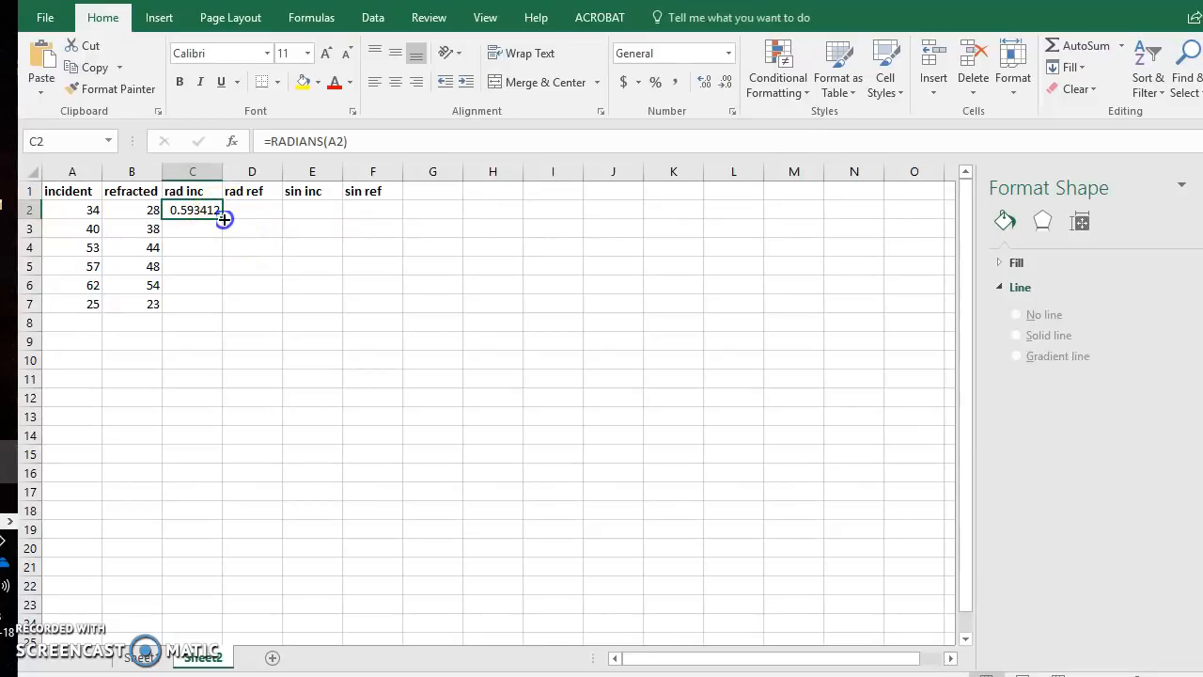
pyautogui.moveTo(224, 218); pyautogui.dragTo(218, 316)
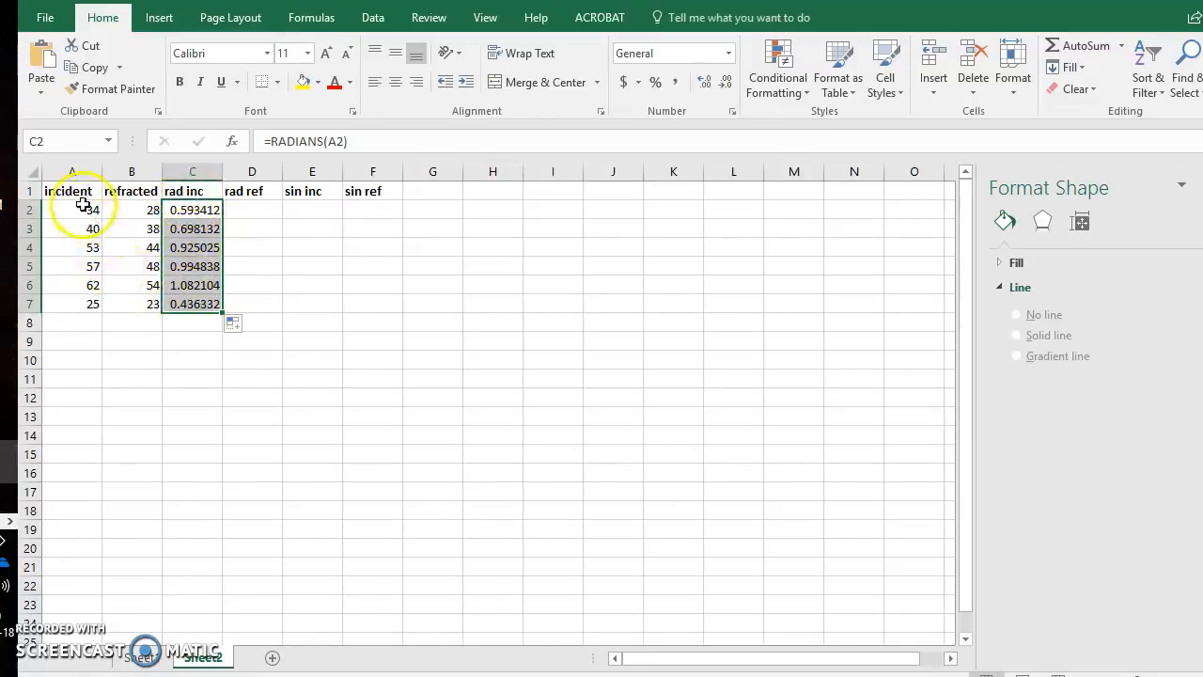
pyautogui.click(69, 280)
pyautogui.click(182, 283)
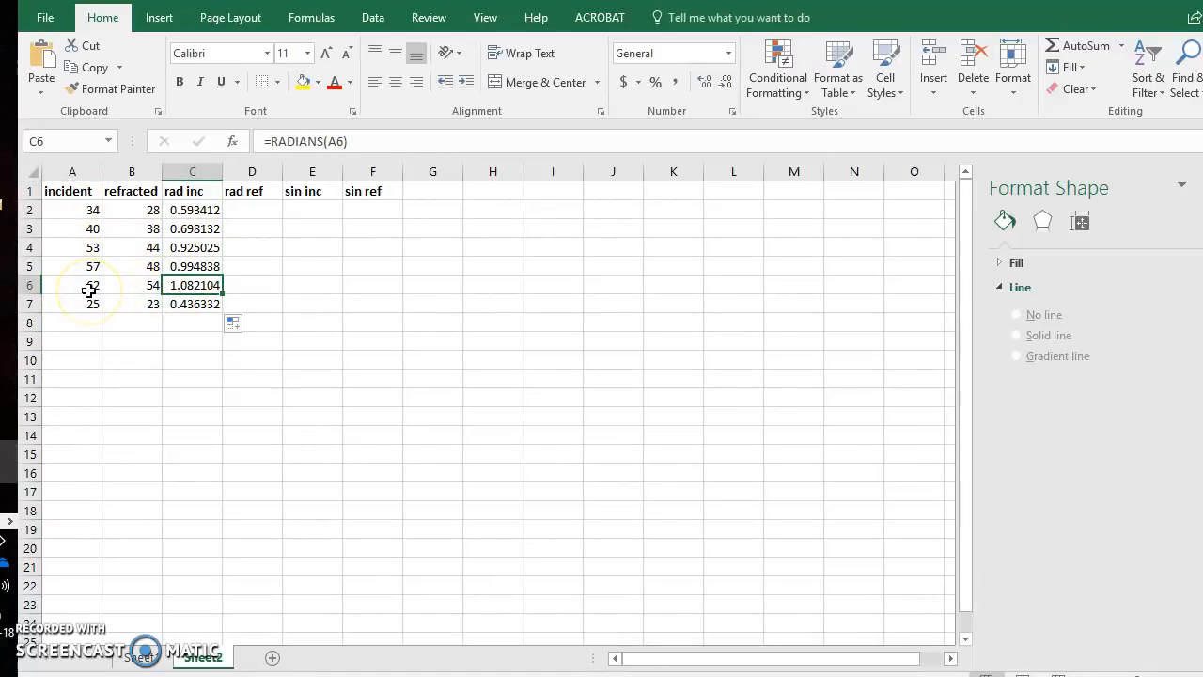
# Convert the refracted angles to radians by entering =radians(B2) in cell D2 and filling it down through D7
pyautogui.click(274, 210)
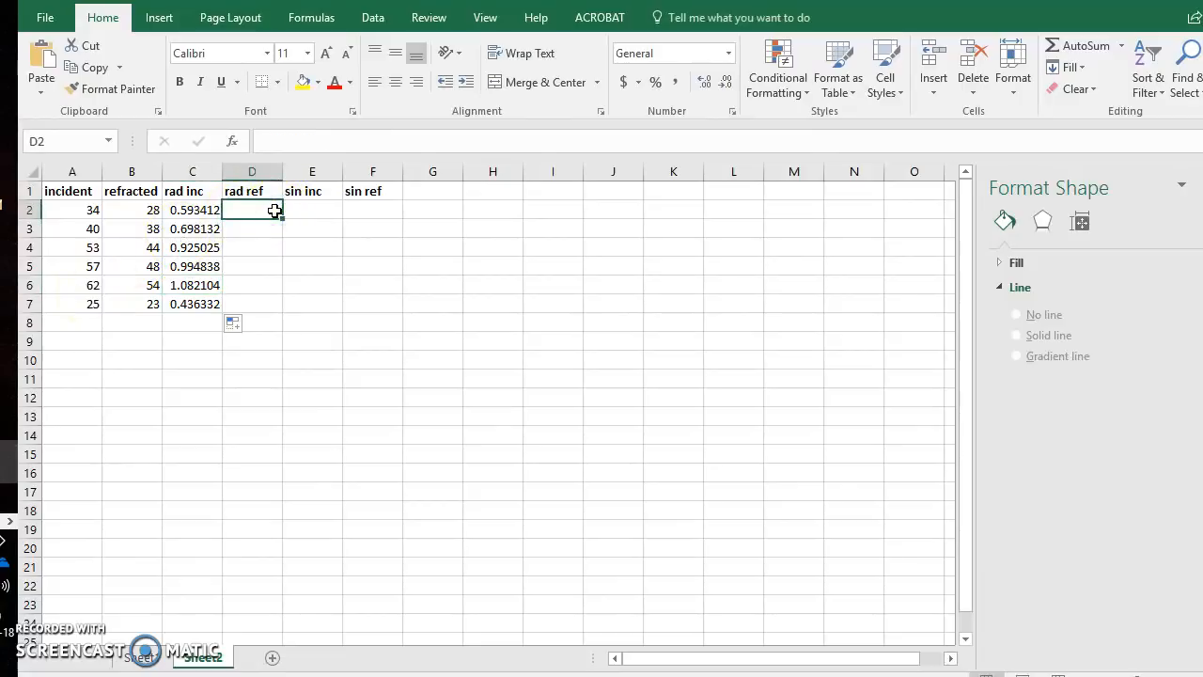
pyautogui.write('=radians')
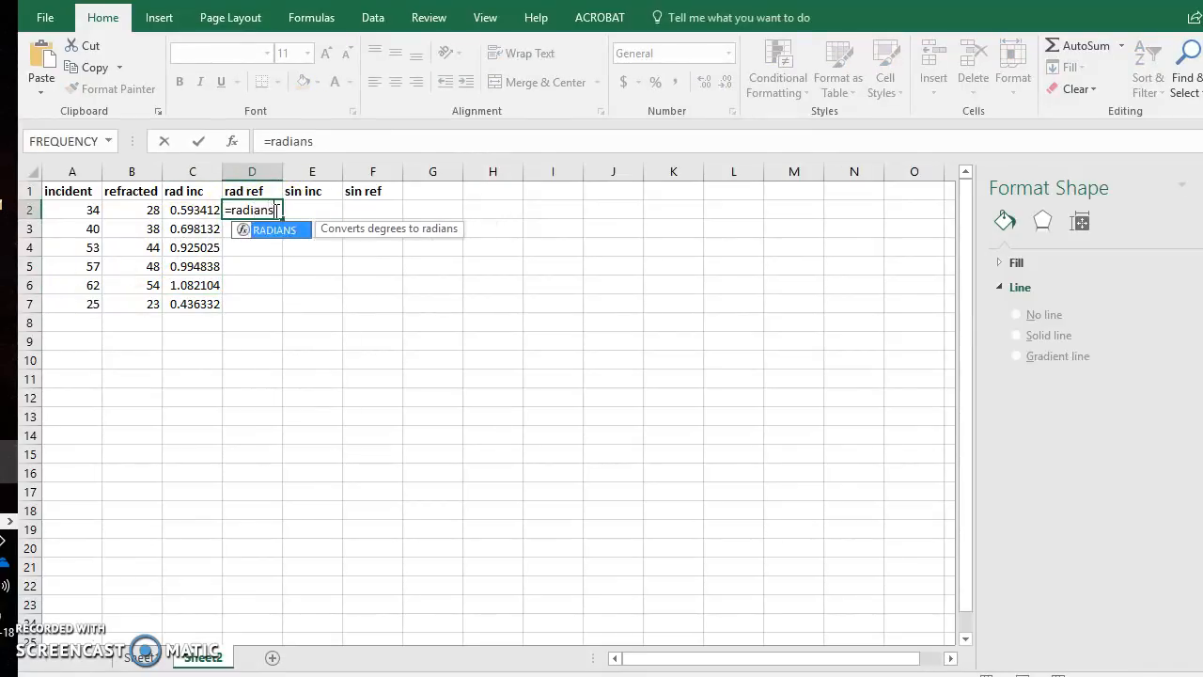
pyautogui.write('(')
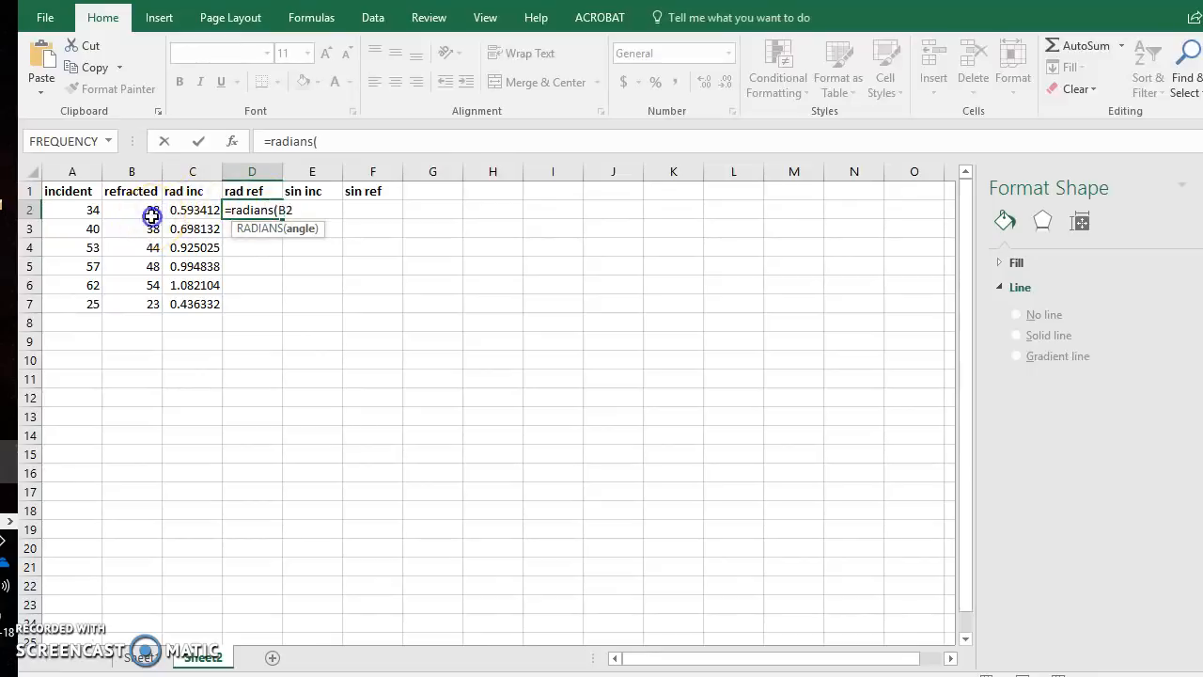
pyautogui.click(151, 213)
pyautogui.write(')')
pyautogui.press('Return')
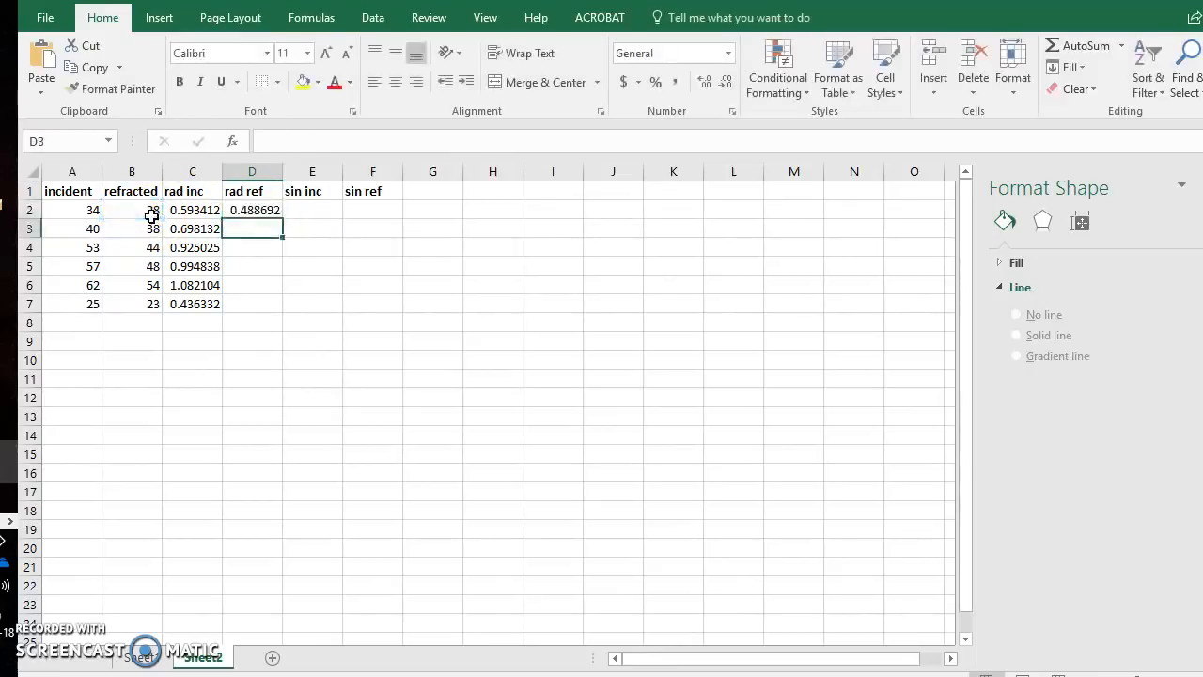
pyautogui.click(269, 206)
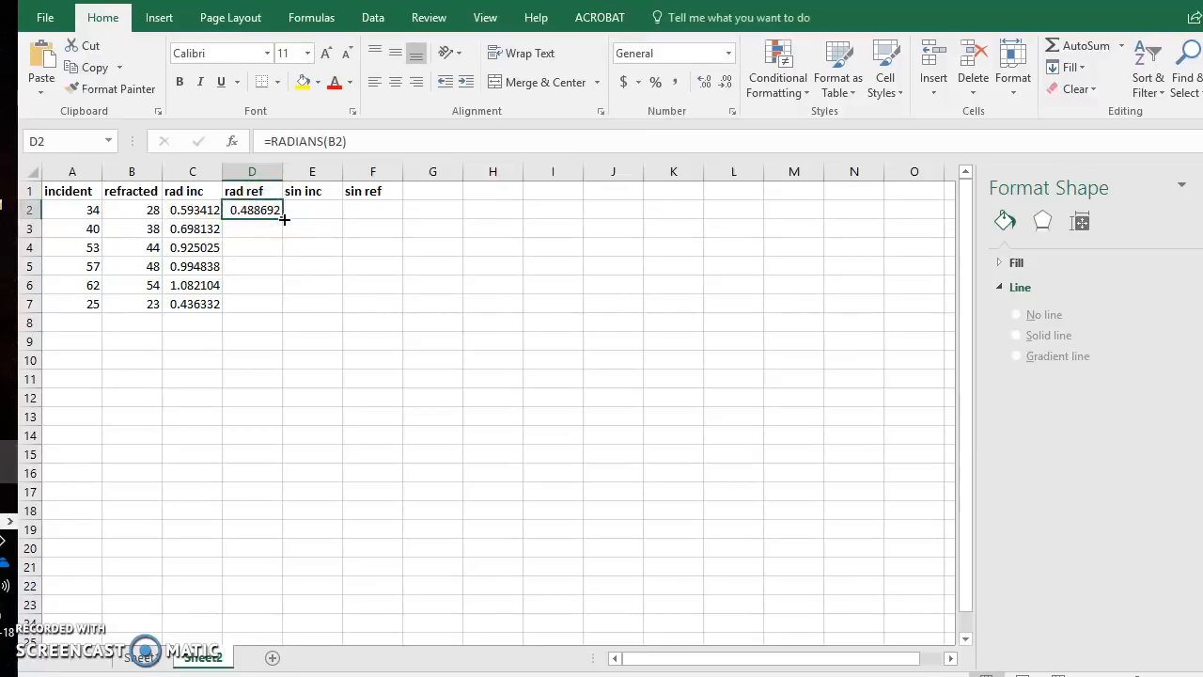
pyautogui.moveTo(284, 237); pyautogui.dragTo(285, 314)
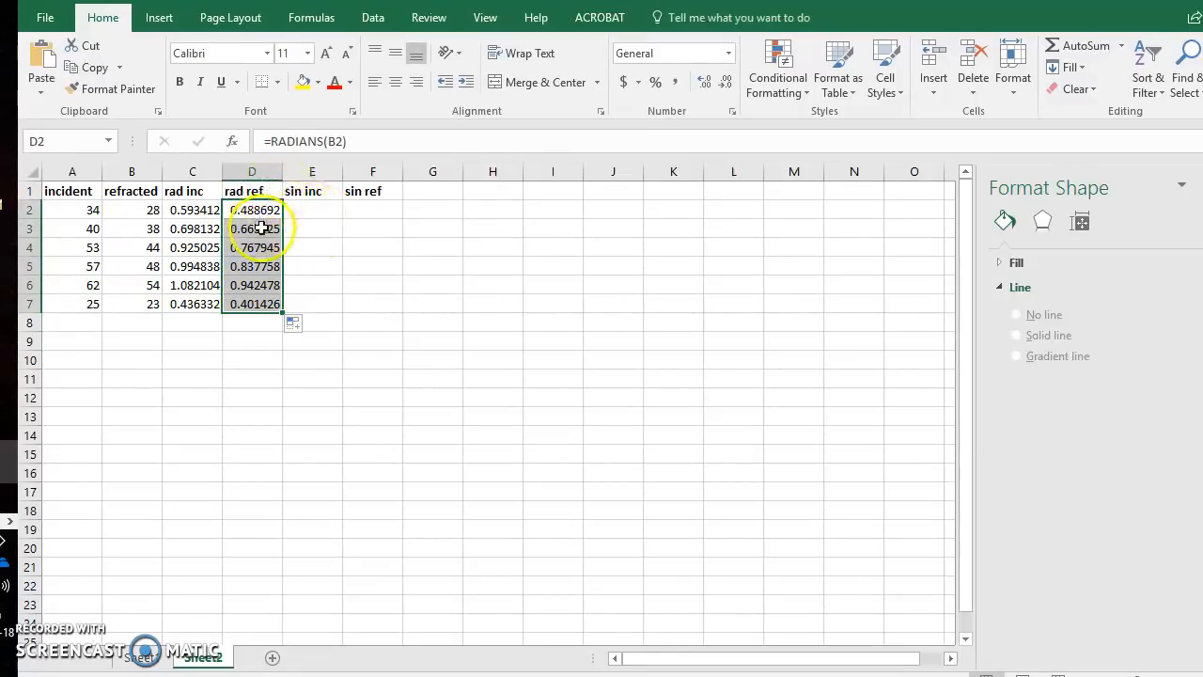
# Calculate the sine of the first incident angle in cell E2 with the formula =sin(C2)
pyautogui.click(322, 210)
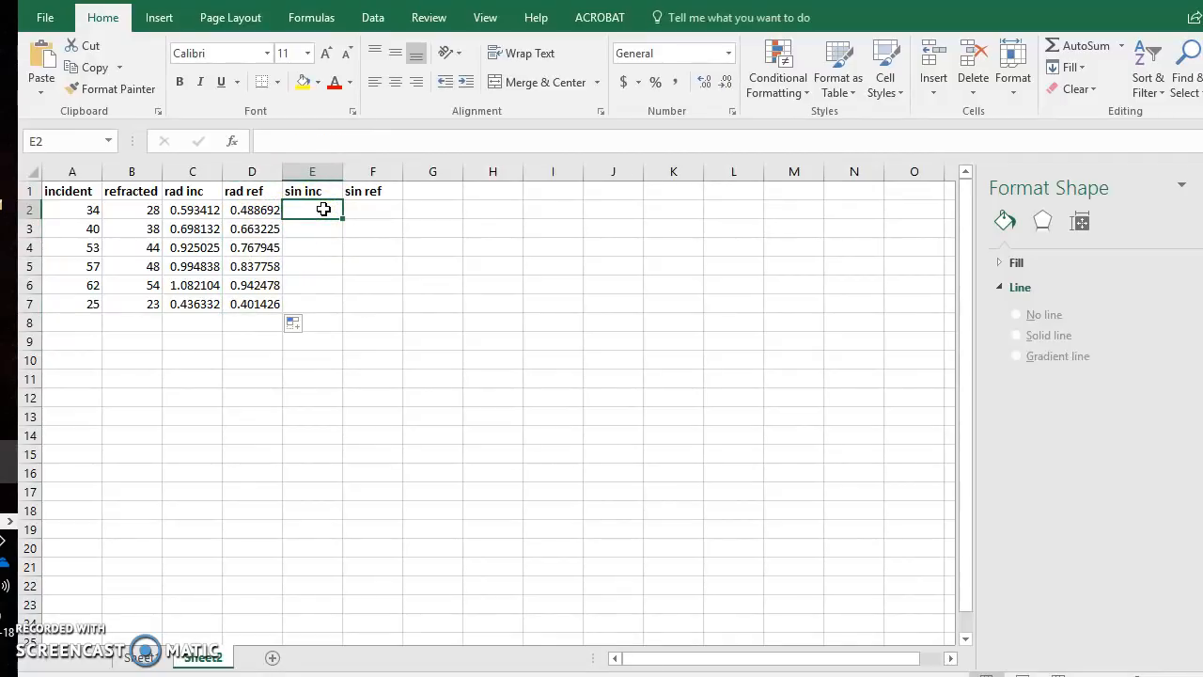
pyautogui.write('=')
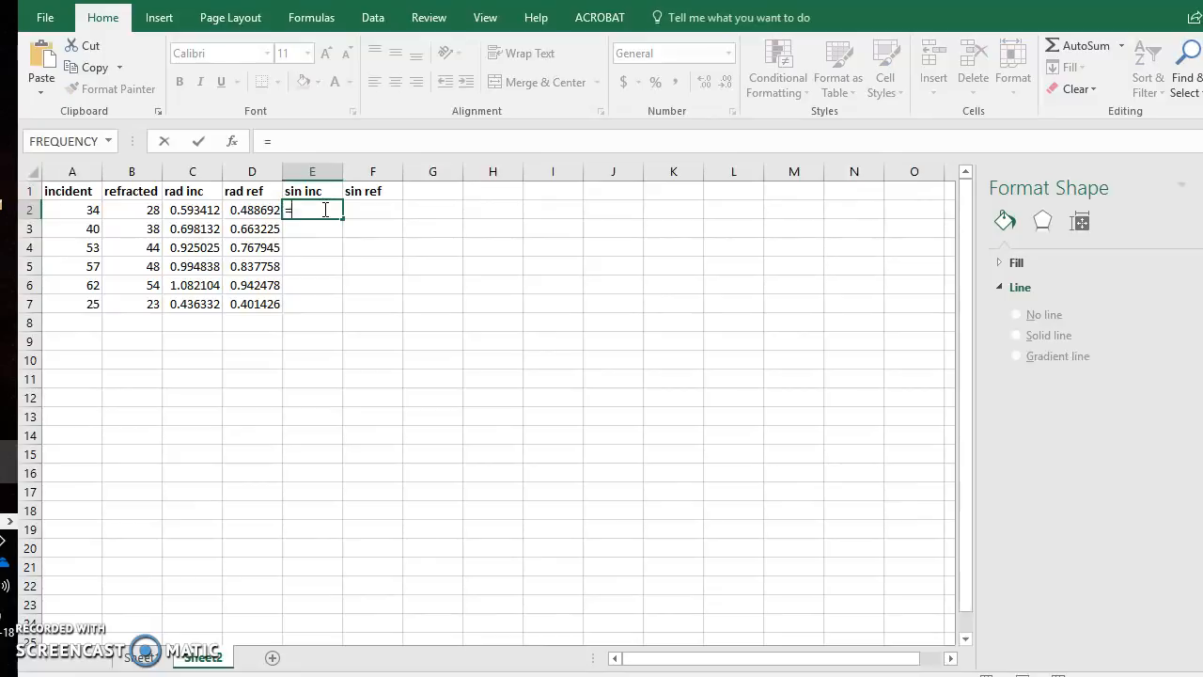
pyautogui.write('sin(')
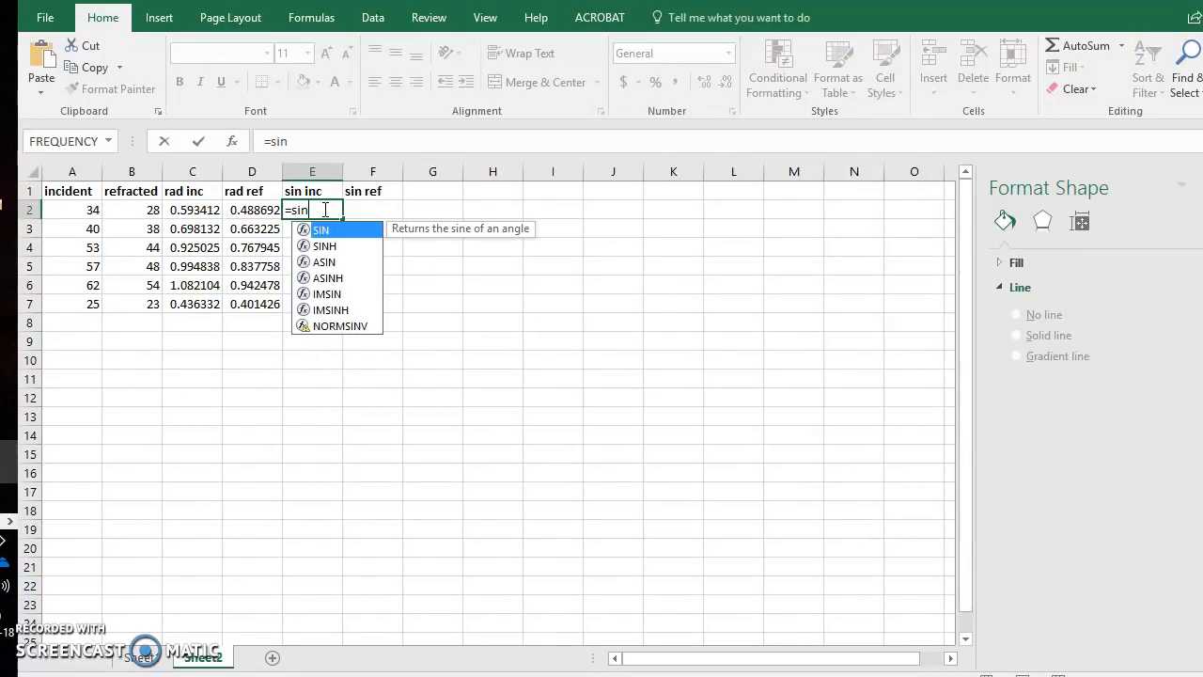
pyautogui.click(191, 210)
pyautogui.write(')')
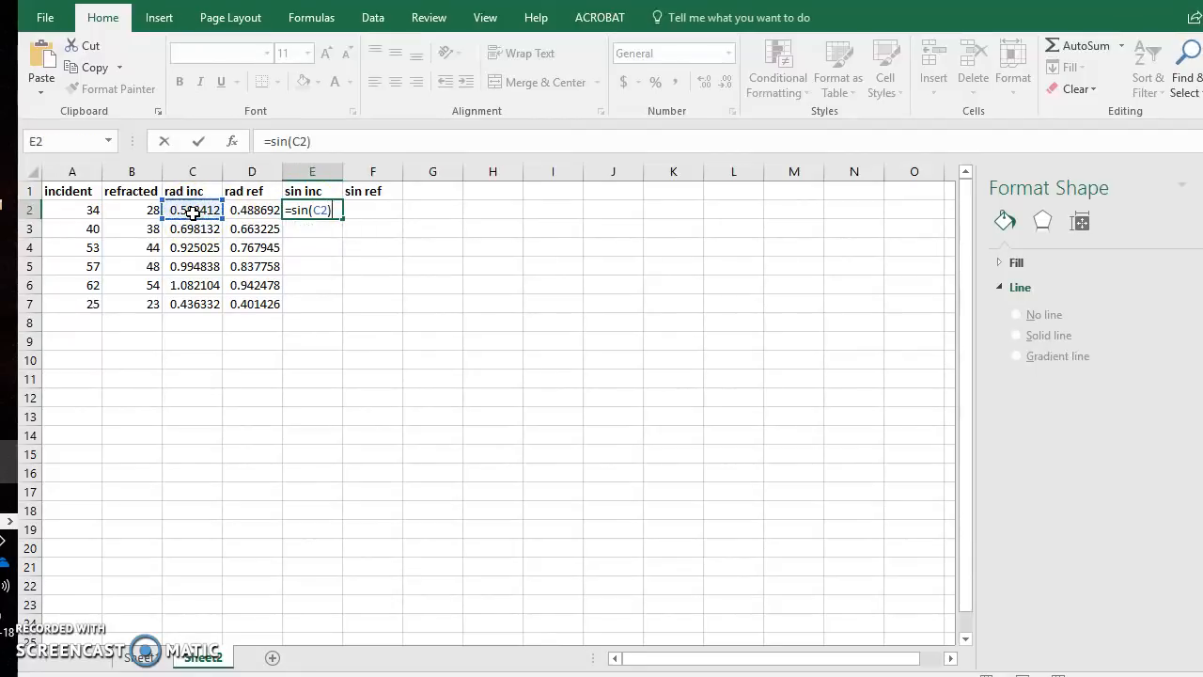
pyautogui.press('Return')
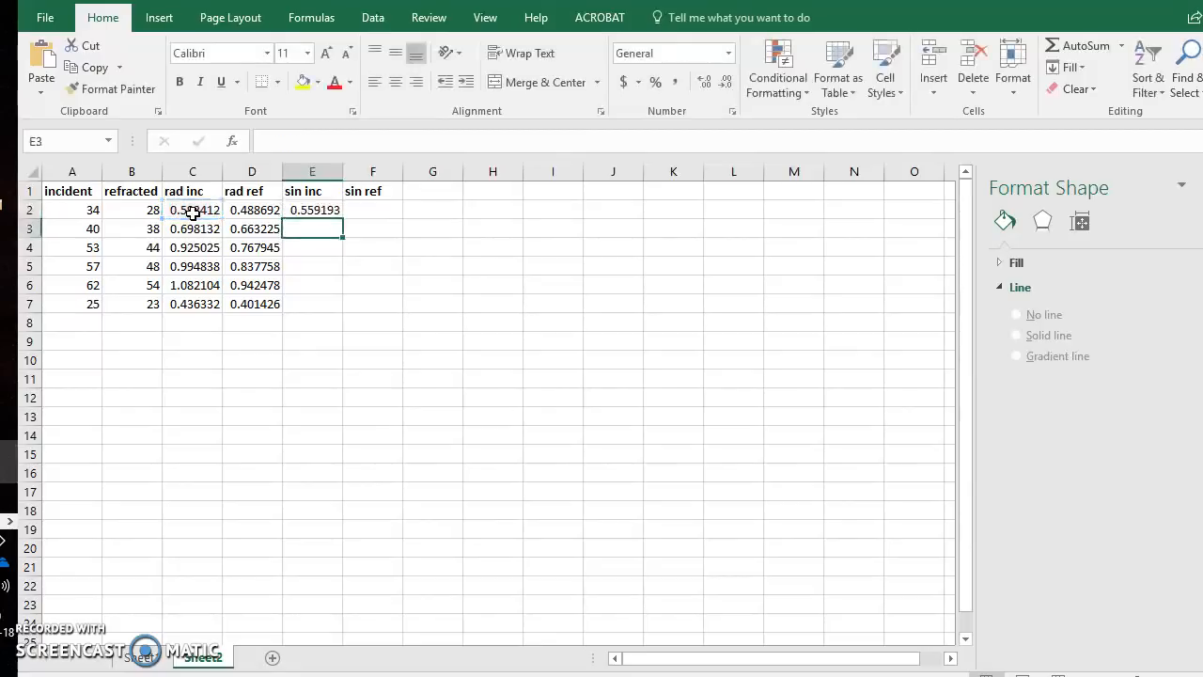
# Fill the sine formula from cell E2 down through E7
pyautogui.click(334, 214)
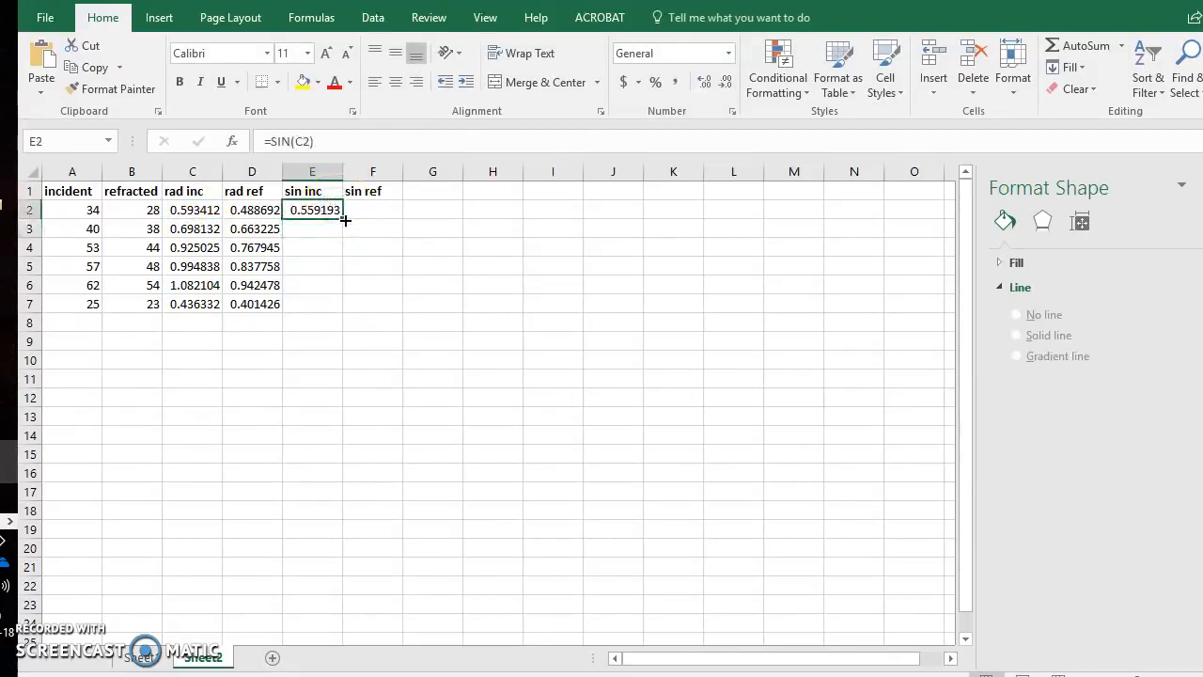
pyautogui.moveTo(345, 220); pyautogui.dragTo(351, 312)
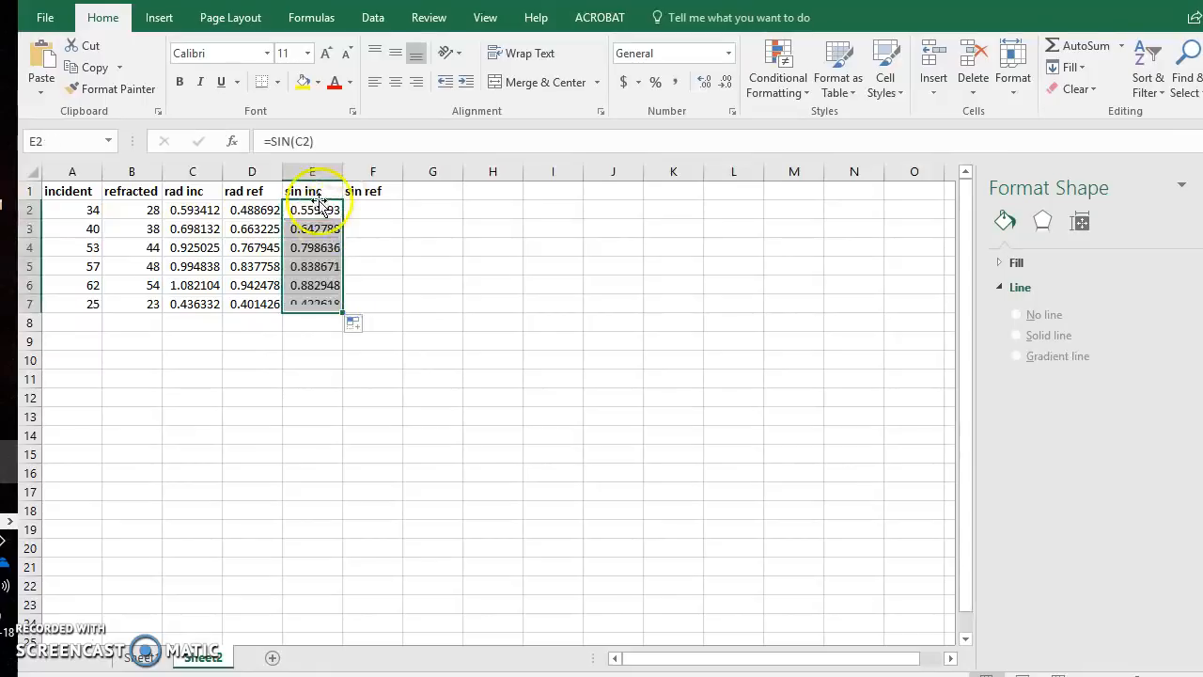
# Calculate the sines of the refracted angles by entering =sin(D2) in cell F2 and filling it down through F7
pyautogui.click(393, 208)
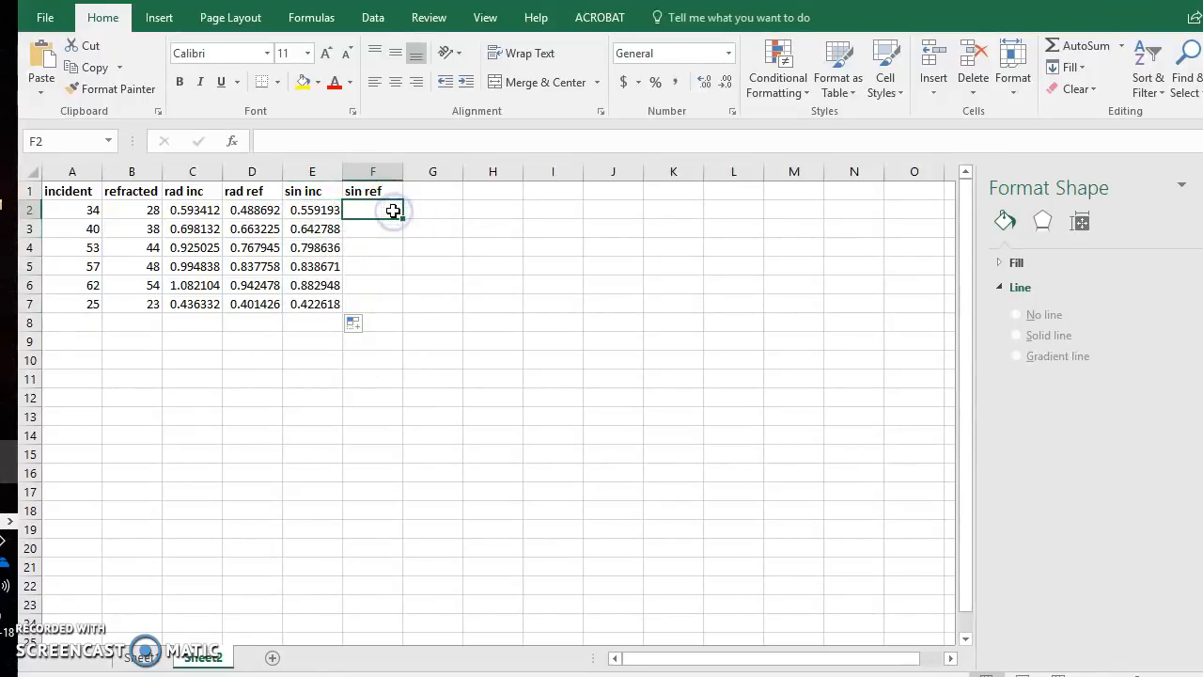
pyautogui.write('=r')
pyautogui.press('BackSpace')
pyautogui.write('sin(')
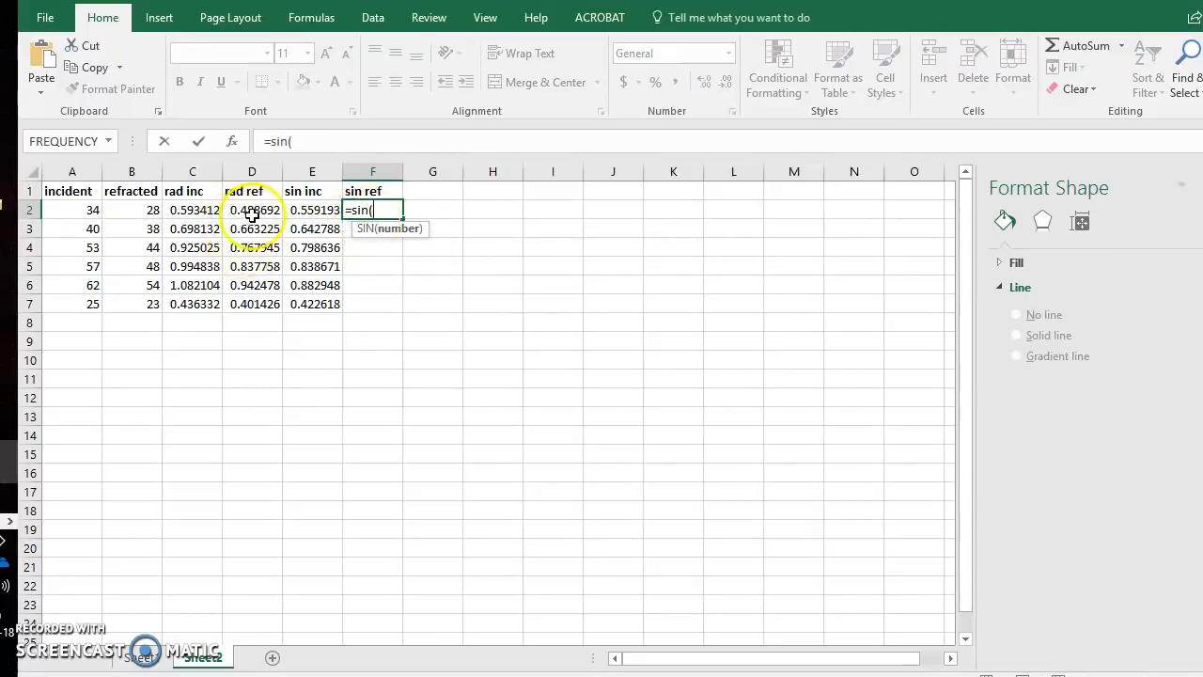
pyautogui.click(252, 211)
pyautogui.write(')')
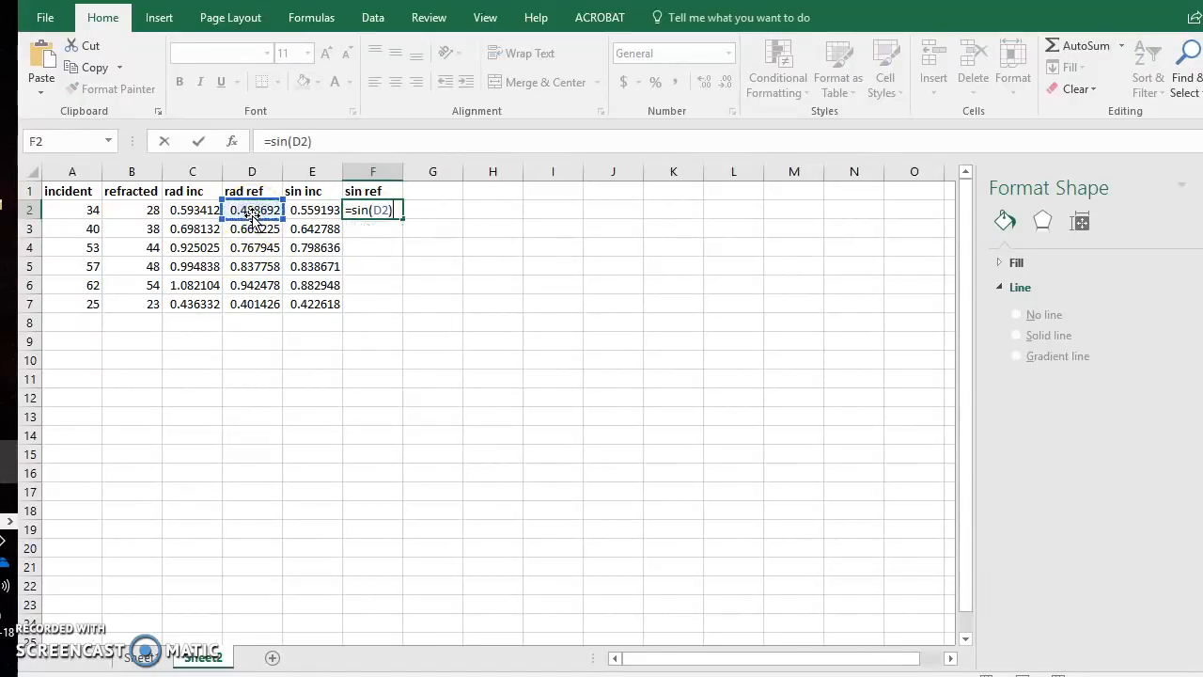
pyautogui.press('Return')
pyautogui.click(393, 211)
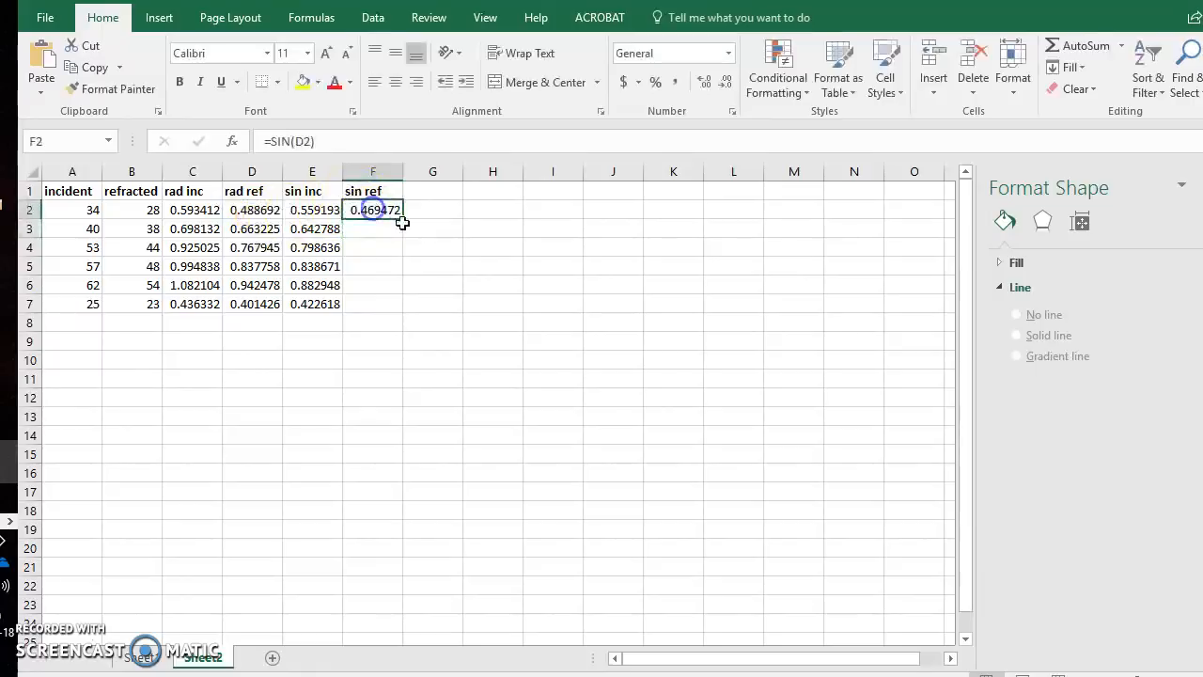
pyautogui.moveTo(402, 219); pyautogui.dragTo(389, 310)
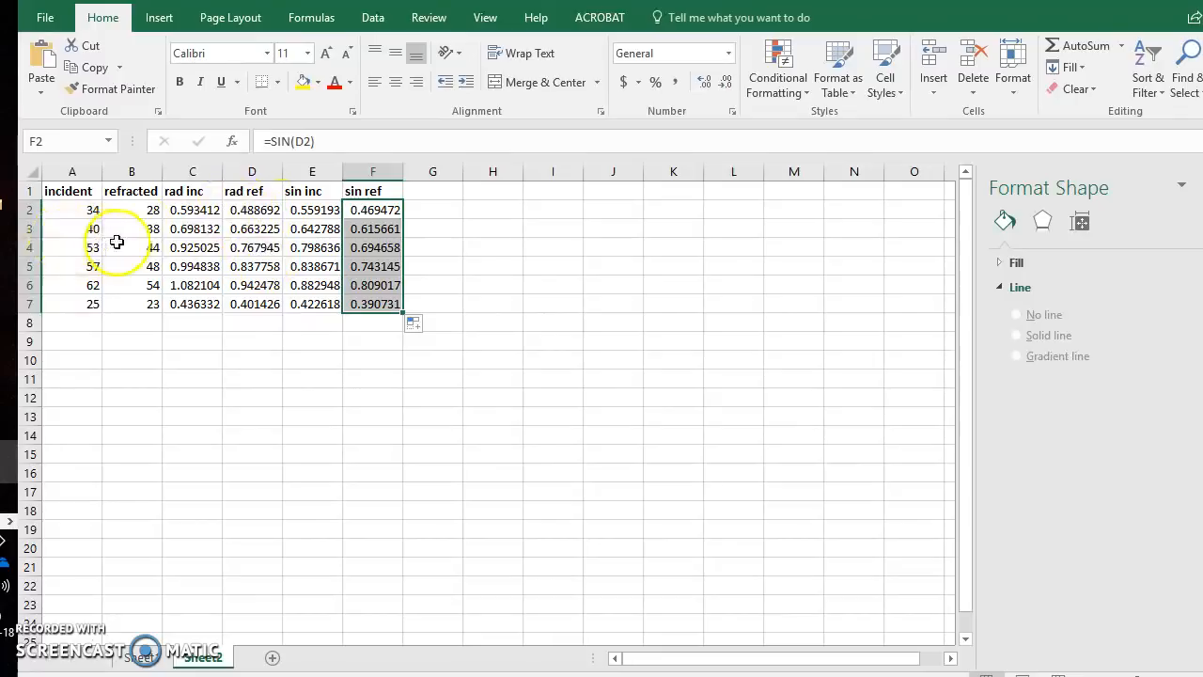
# Insert an empty scatter chart with markers only and place it beside the data, below the header row
pyautogui.click(590, 260)
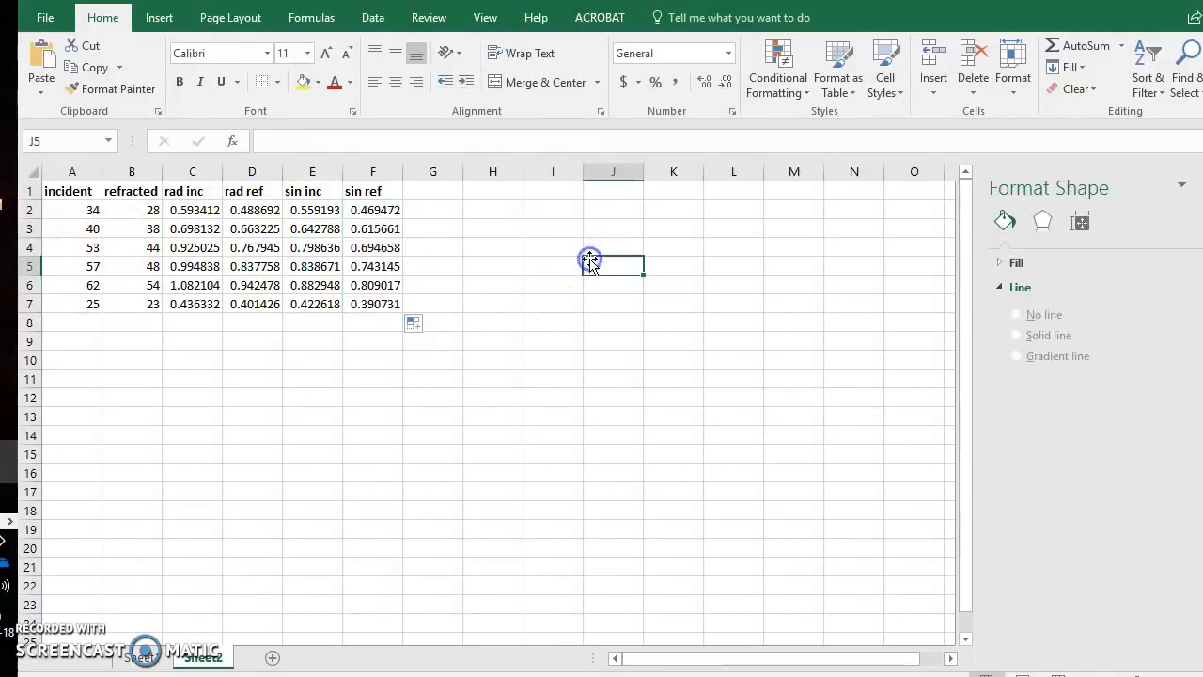
pyautogui.click(159, 19)
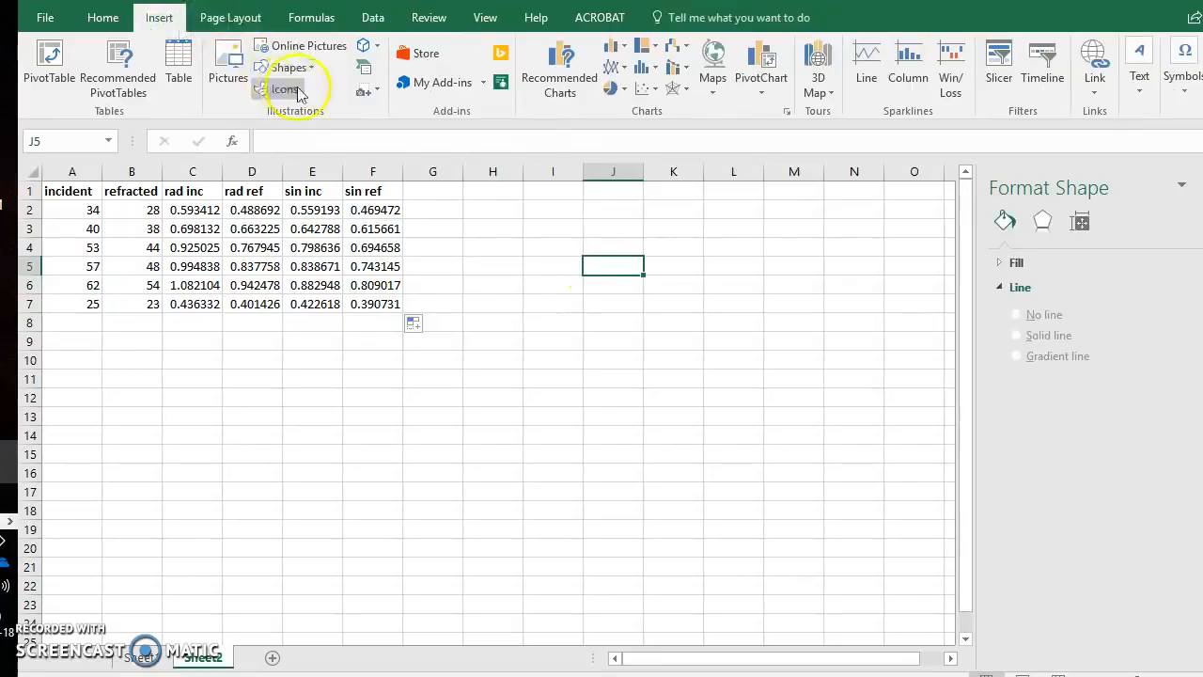
pyautogui.click(646, 94)
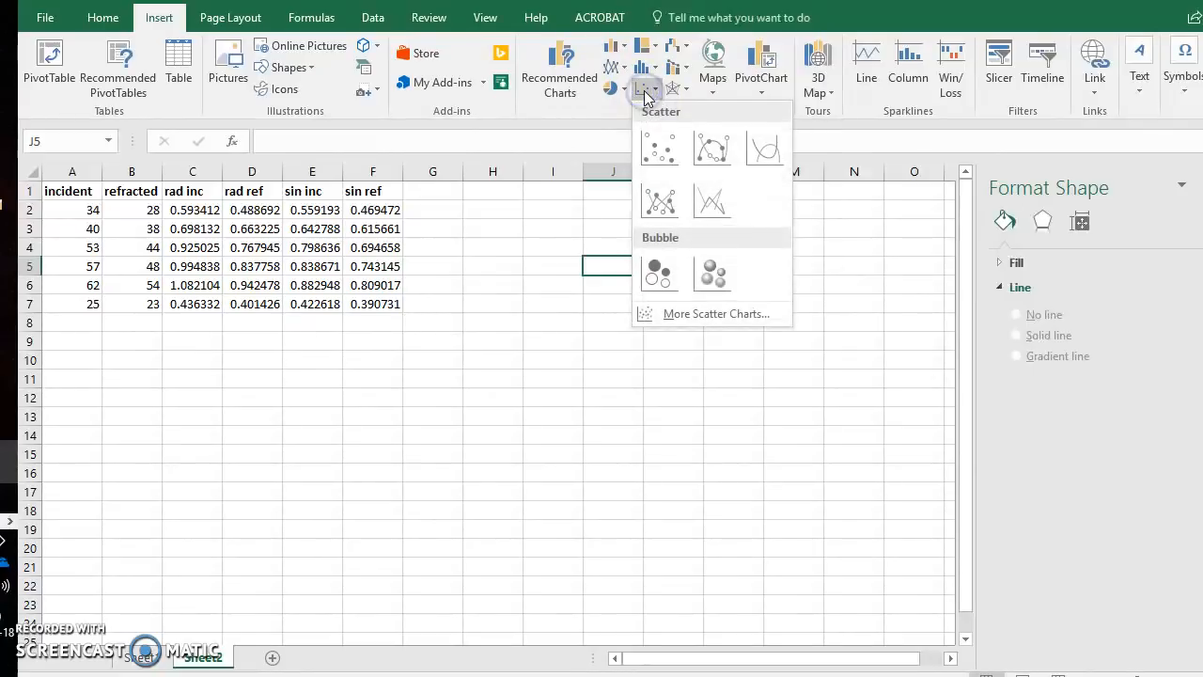
pyautogui.click(653, 154)
pyautogui.moveTo(508, 295); pyautogui.dragTo(656, 267)
# Add a data series named "Refractive Index of ____" to the scatter chart
pyautogui.rightClick(654, 297)
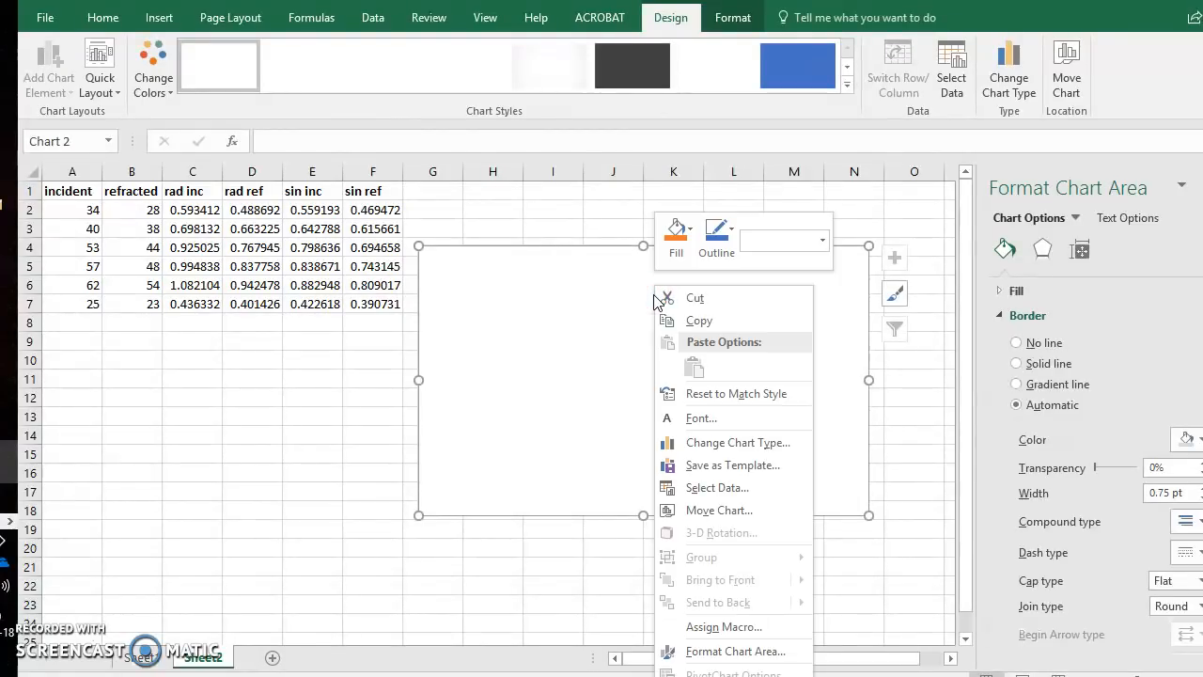
pyautogui.click(712, 489)
pyautogui.click(454, 330)
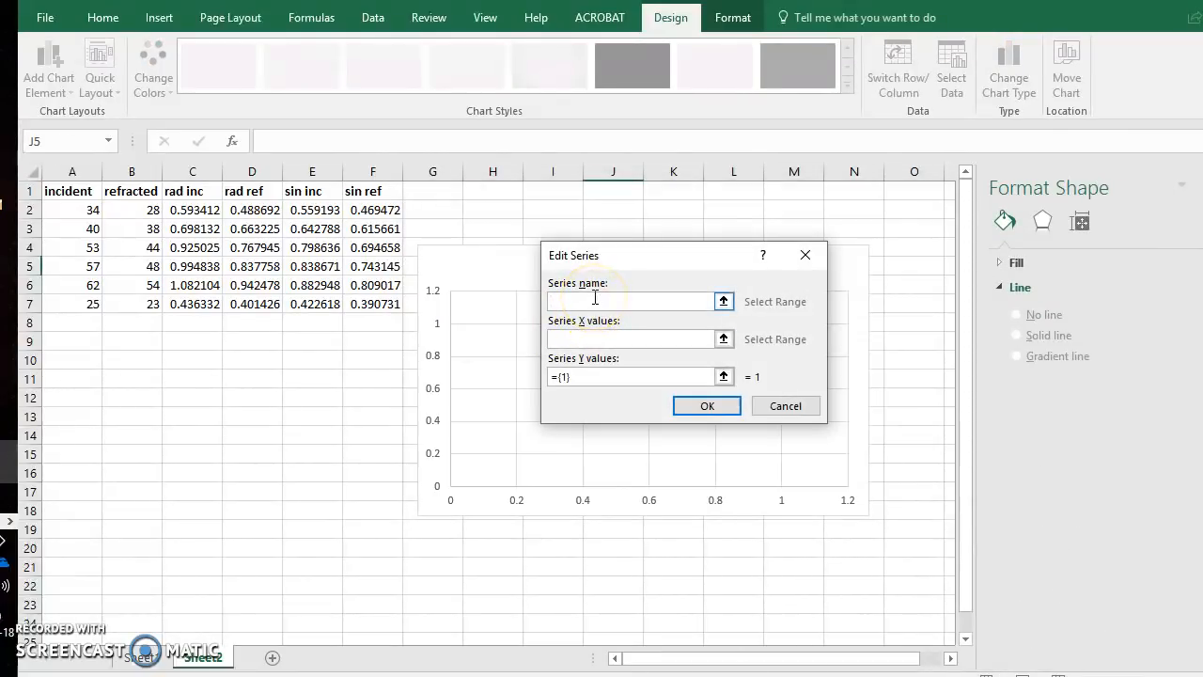
pyautogui.click(595, 298)
# Set the series X values to F2:F7 and the Y values to E2:E7, and apply the chart data
pyautogui.click(606, 340)
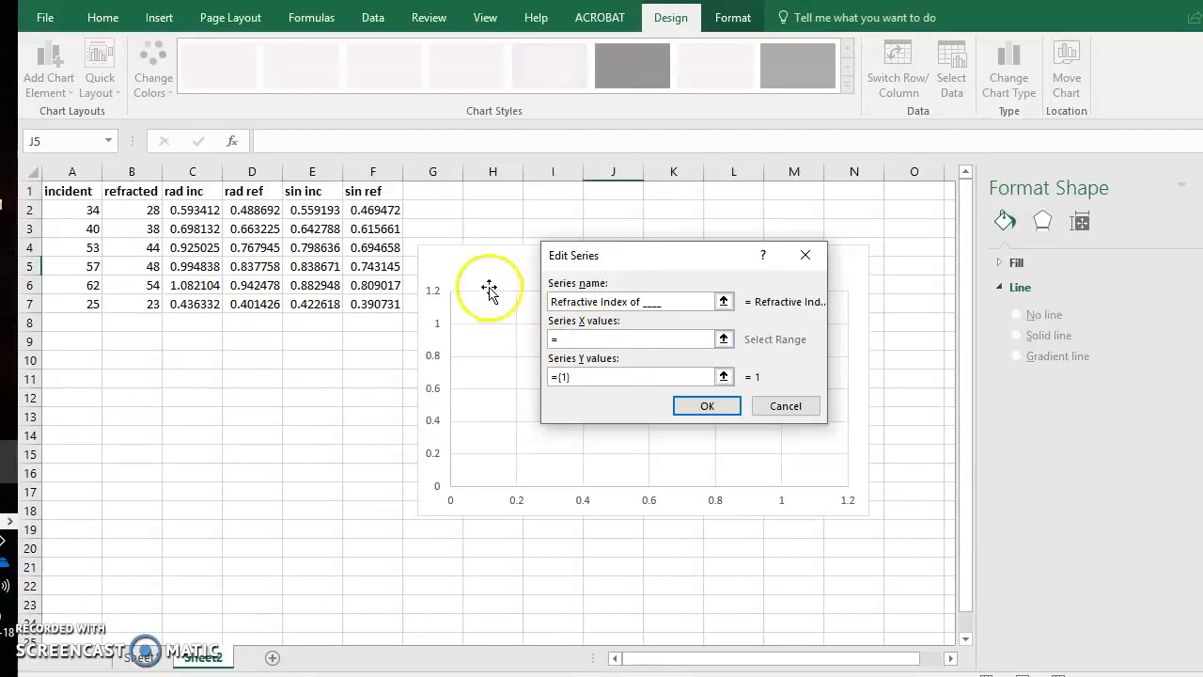
pyautogui.click(374, 209)
pyautogui.moveTo(374, 209); pyautogui.dragTo(381, 300)
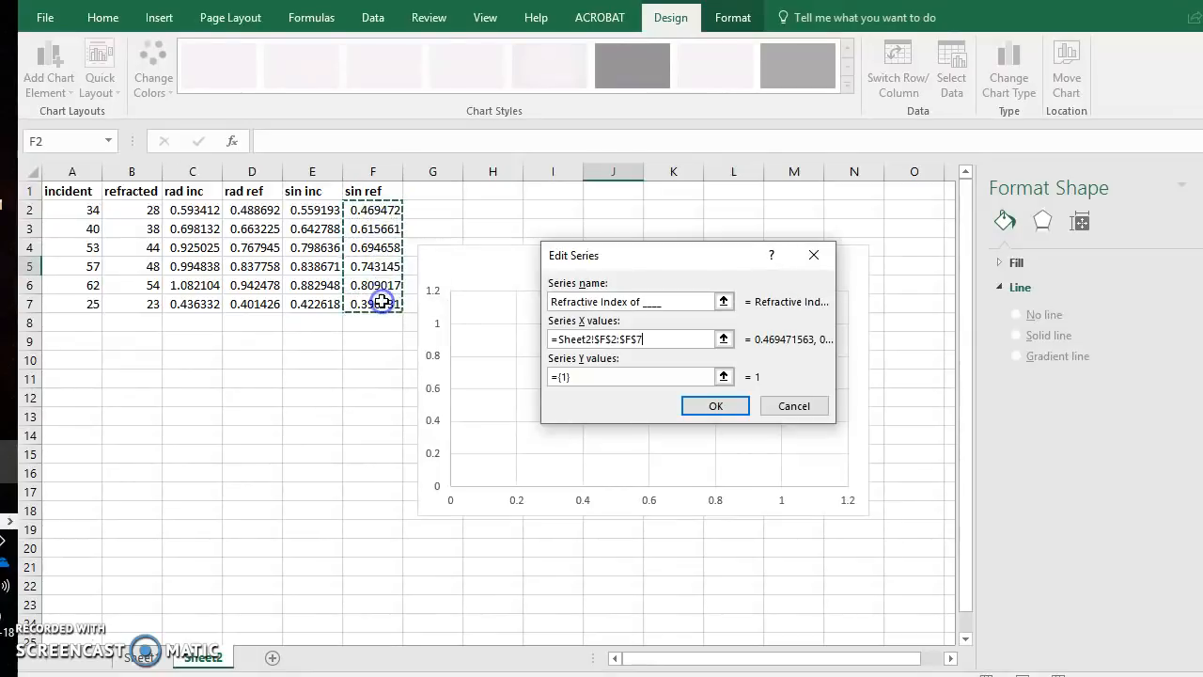
pyautogui.click(600, 377)
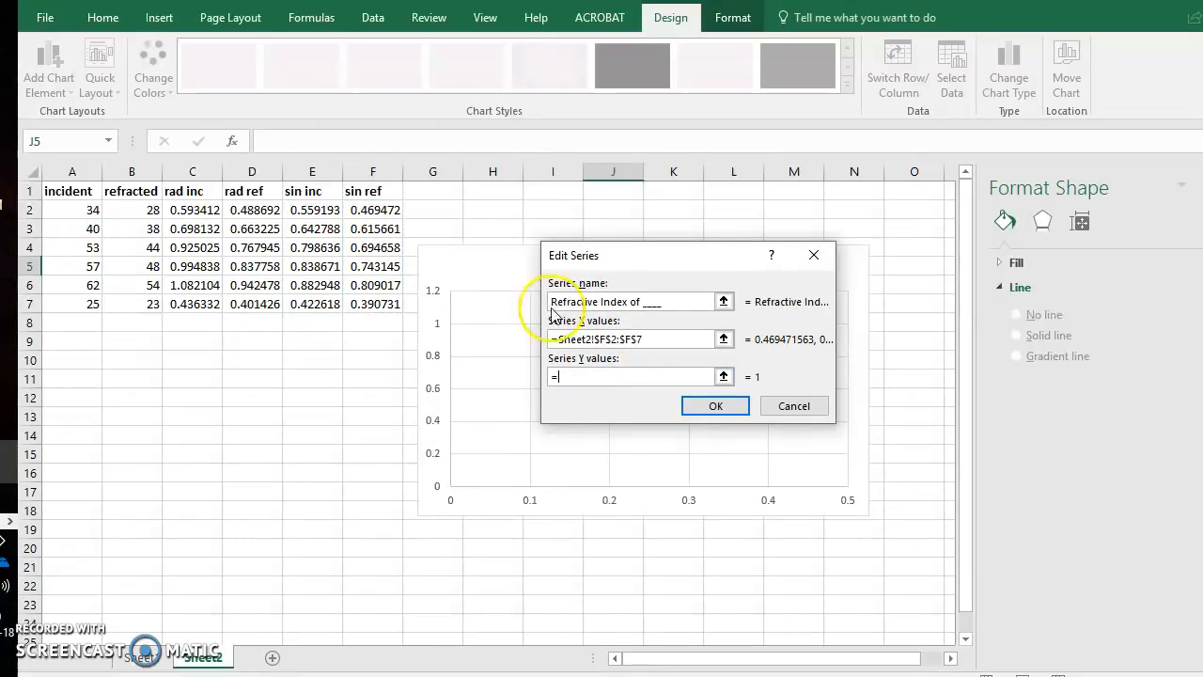
pyautogui.click(311, 208)
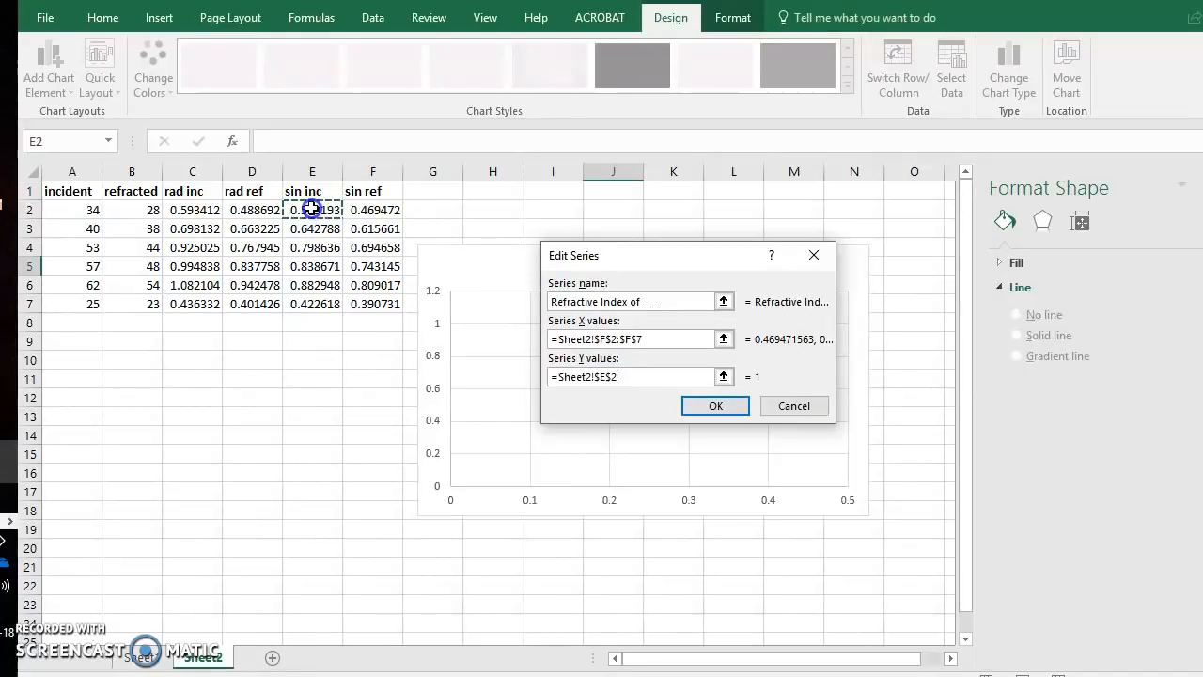
pyautogui.moveTo(311, 208); pyautogui.dragTo(322, 305)
pyautogui.click(647, 301)
pyautogui.click(733, 413)
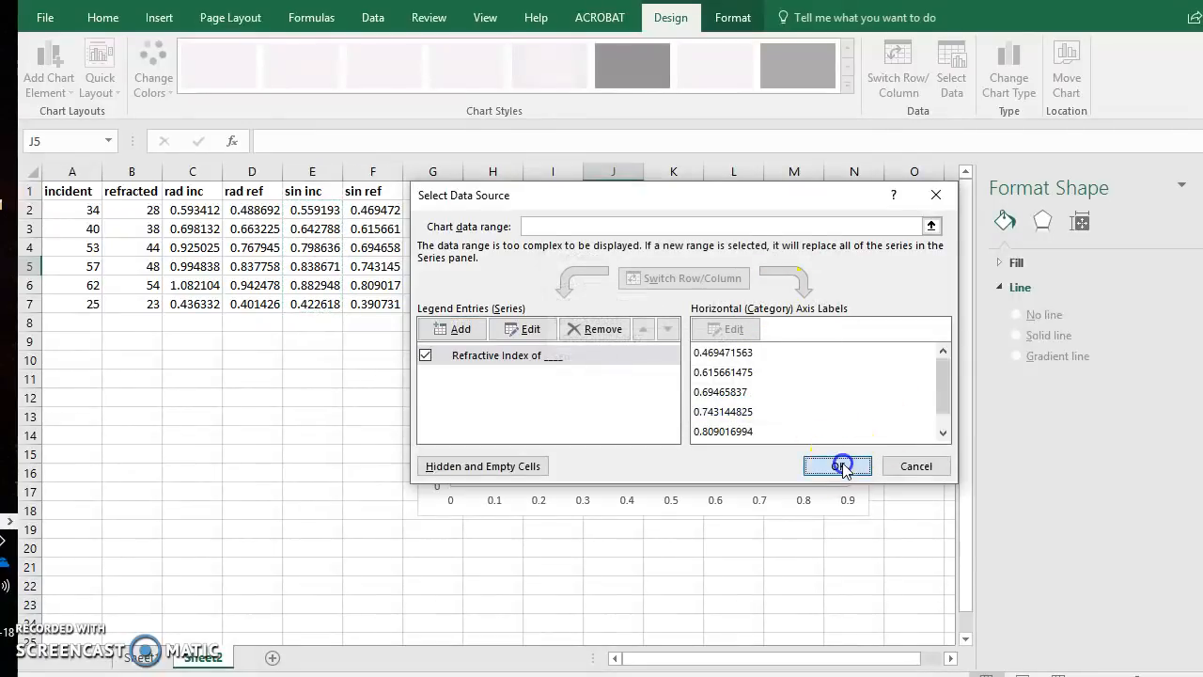
pyautogui.click(844, 461)
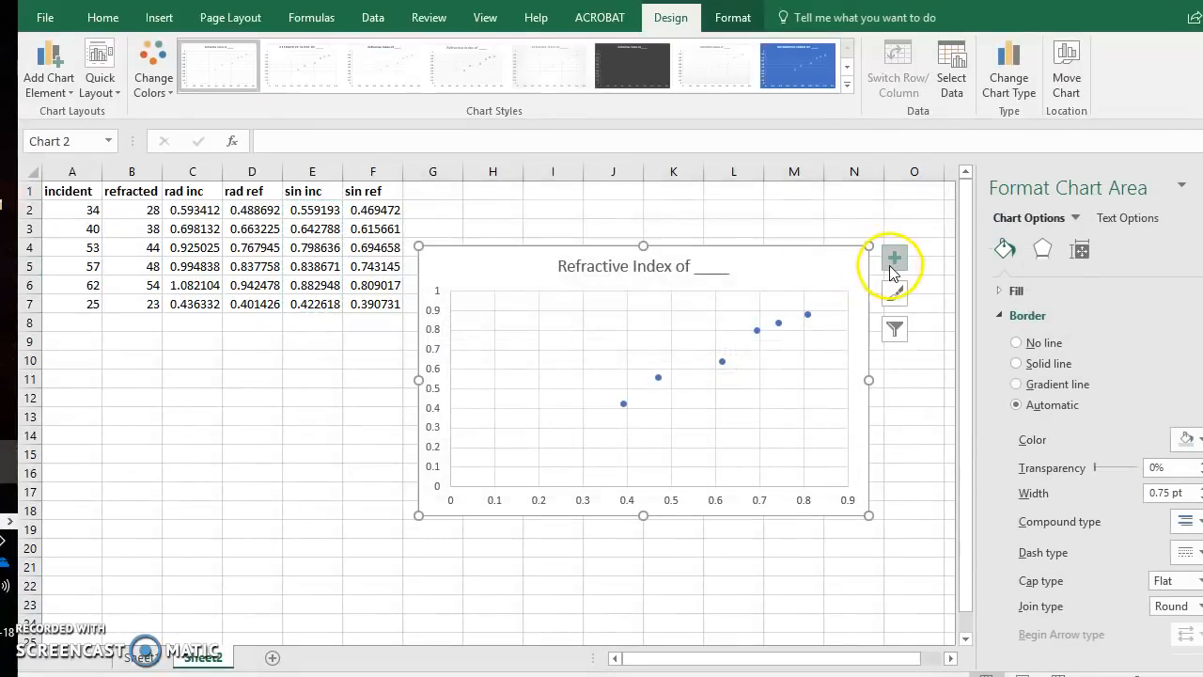
# Add axis titles to the chart and replace the horizontal axis title with "sin"
pyautogui.click(891, 267)
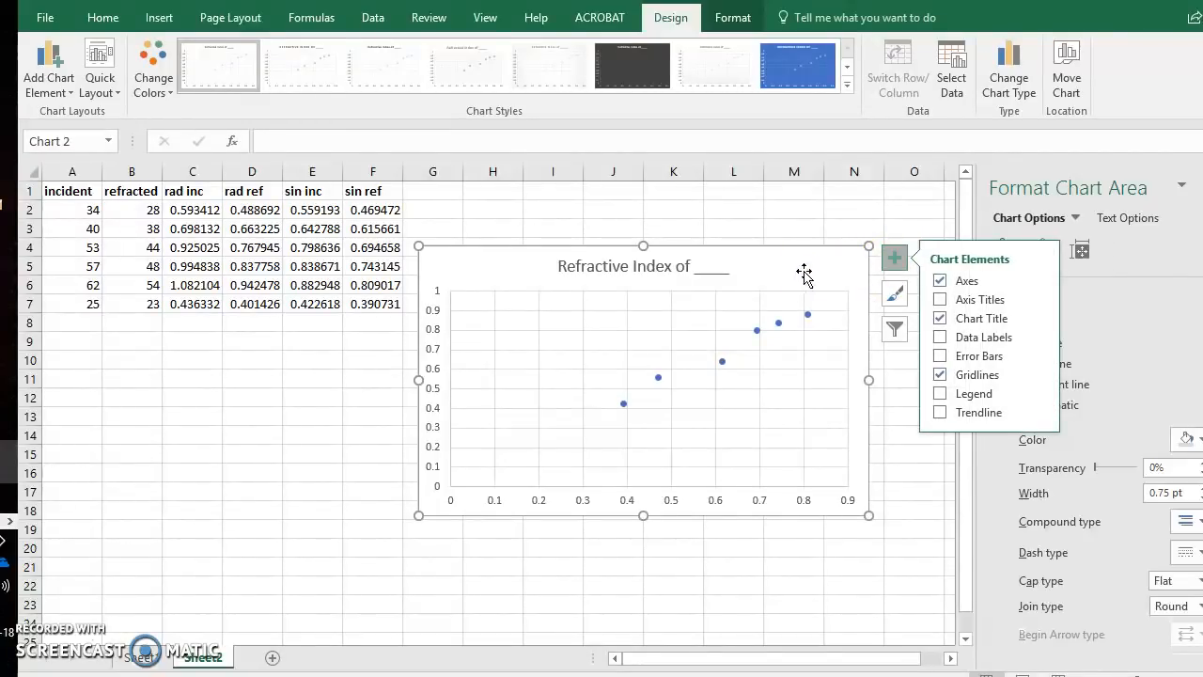
pyautogui.click(940, 300)
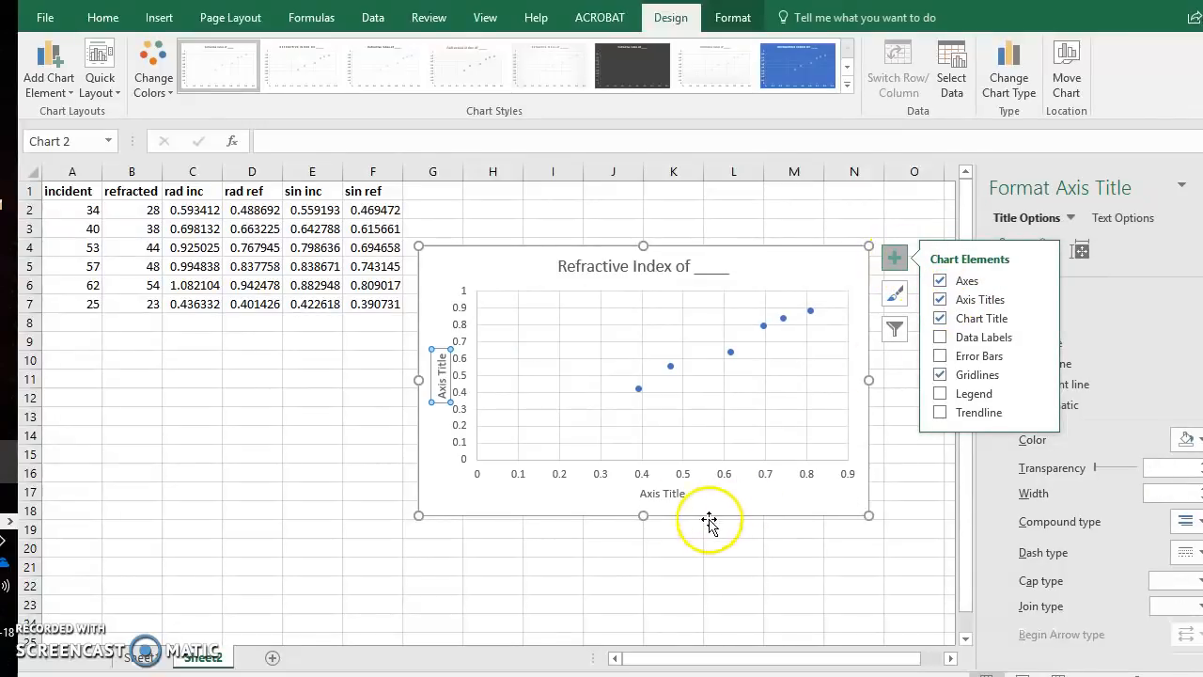
pyautogui.tripleClick(666, 496)
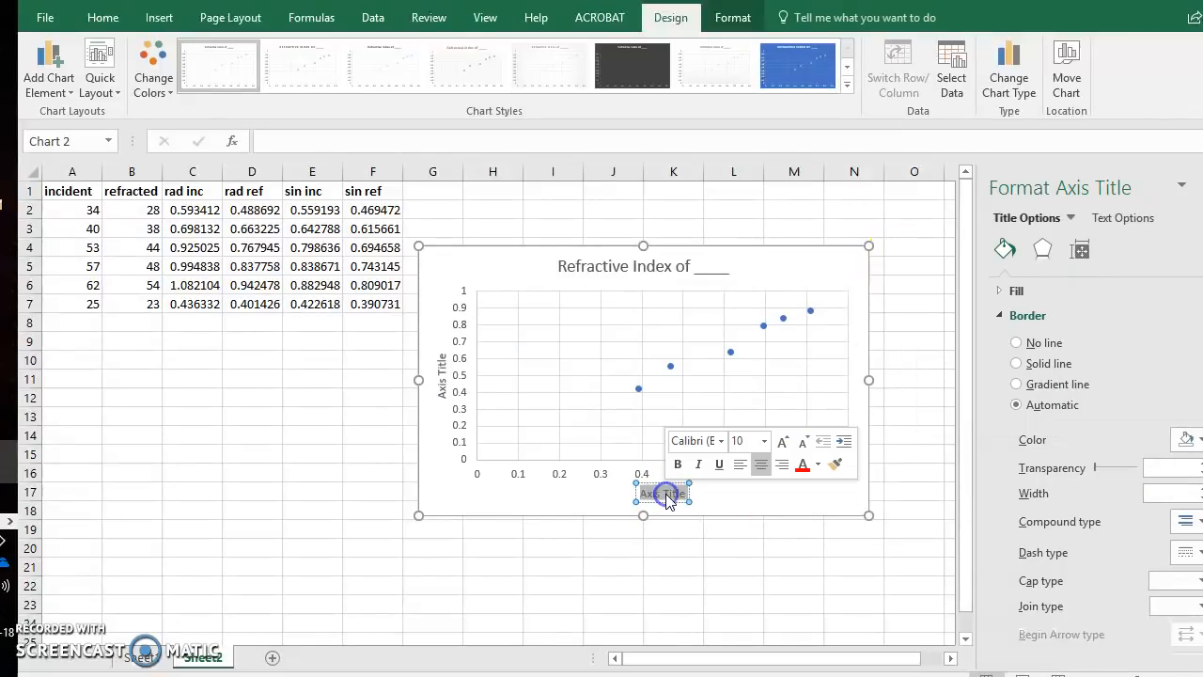
pyautogui.write('sin')
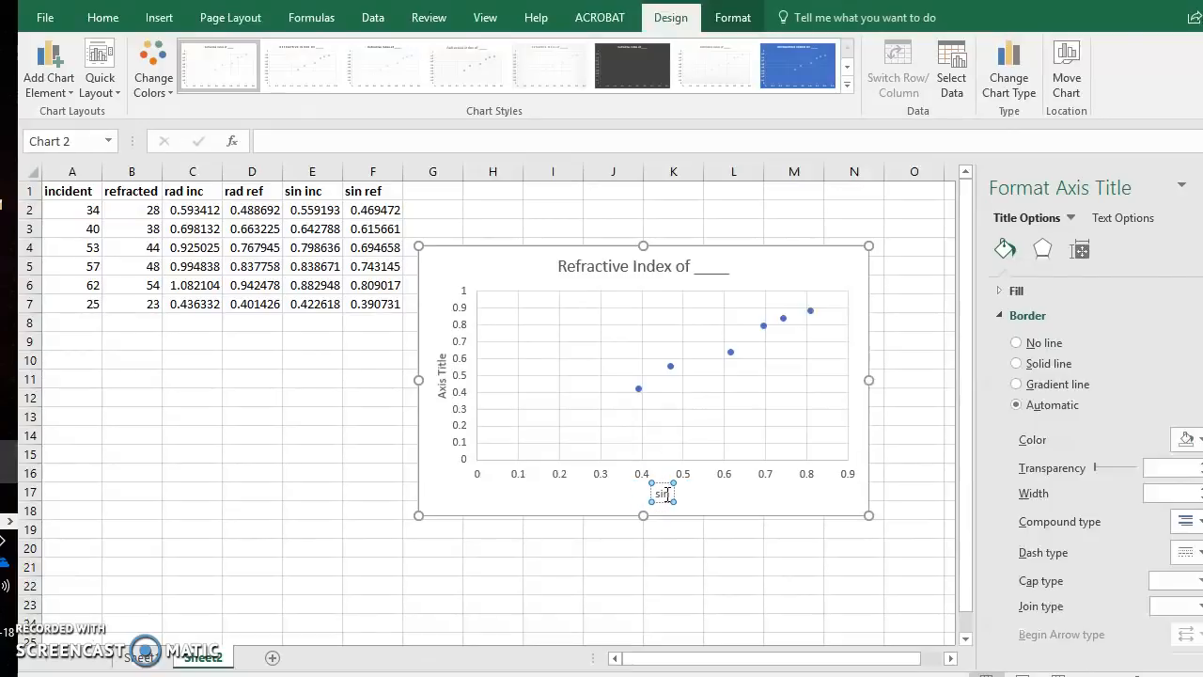
# Complete the horizontal axis title as "sinΘr", inserting the Greek capital letter theta from the Greek and Coptic symbol subset
pyautogui.click(148, 22)
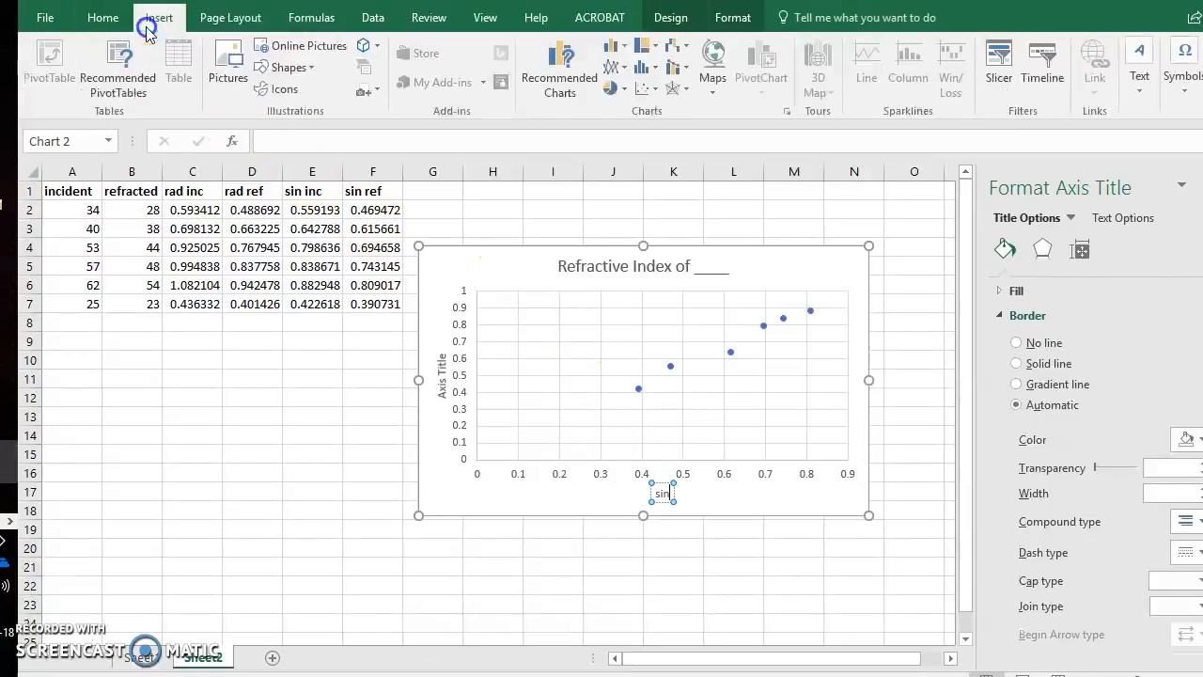
pyautogui.click(1182, 65)
pyautogui.click(933, 79)
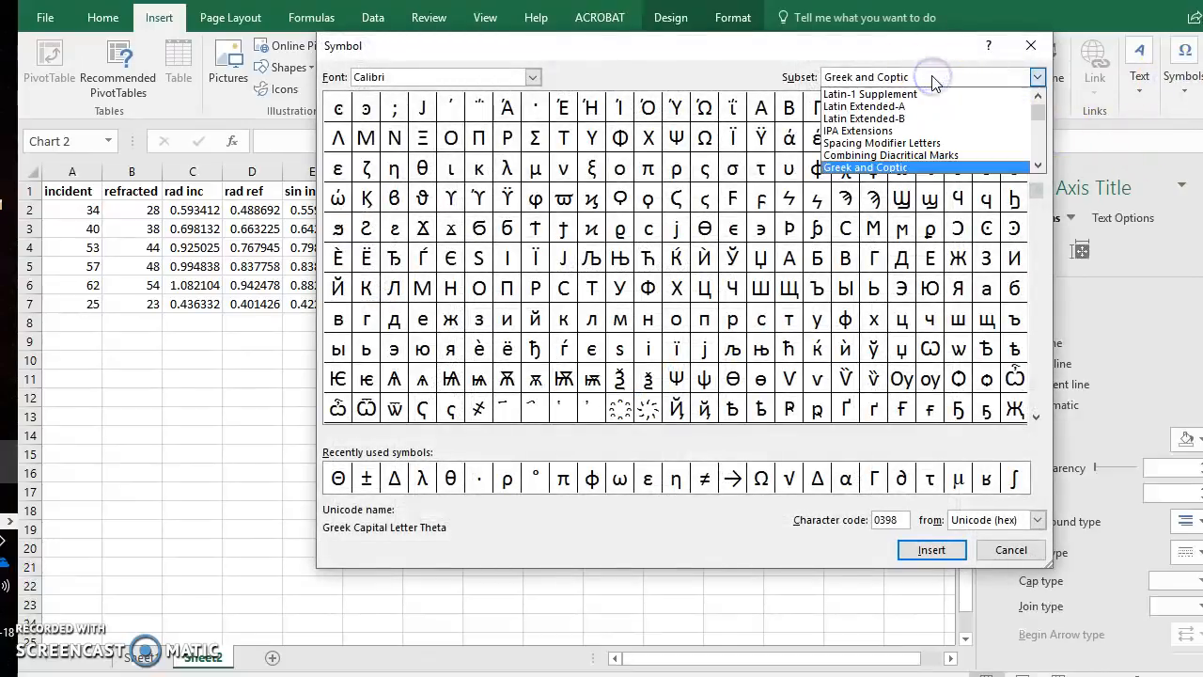
pyautogui.click(848, 119)
pyautogui.click(893, 79)
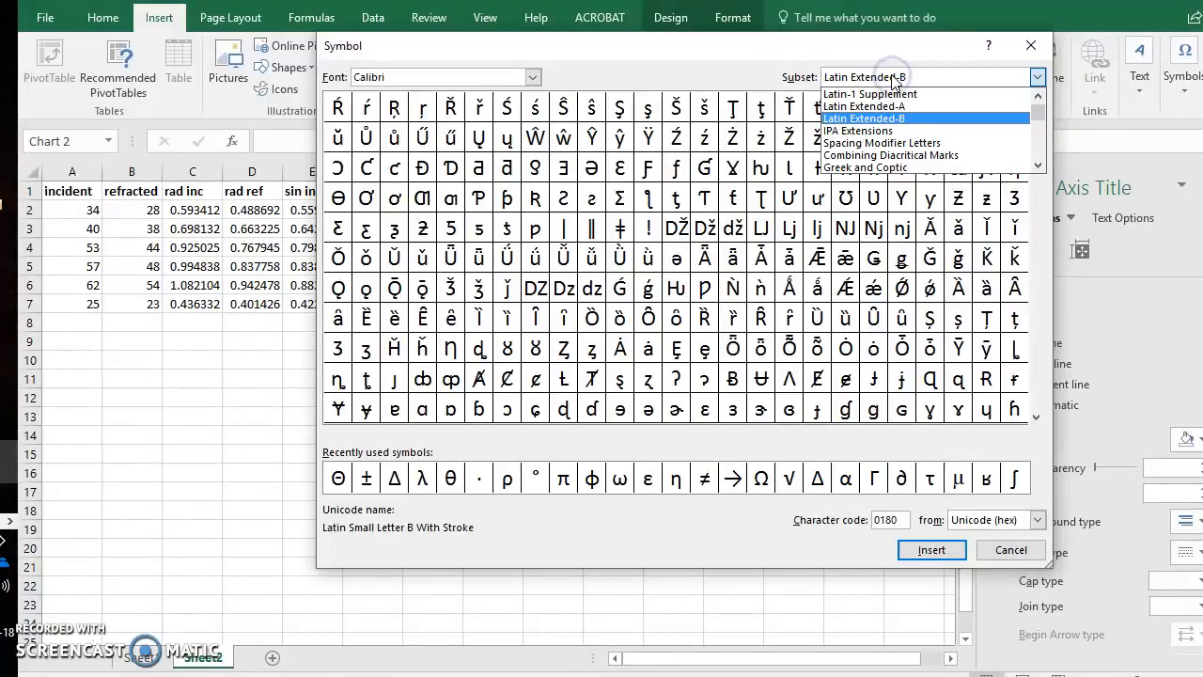
pyautogui.click(907, 167)
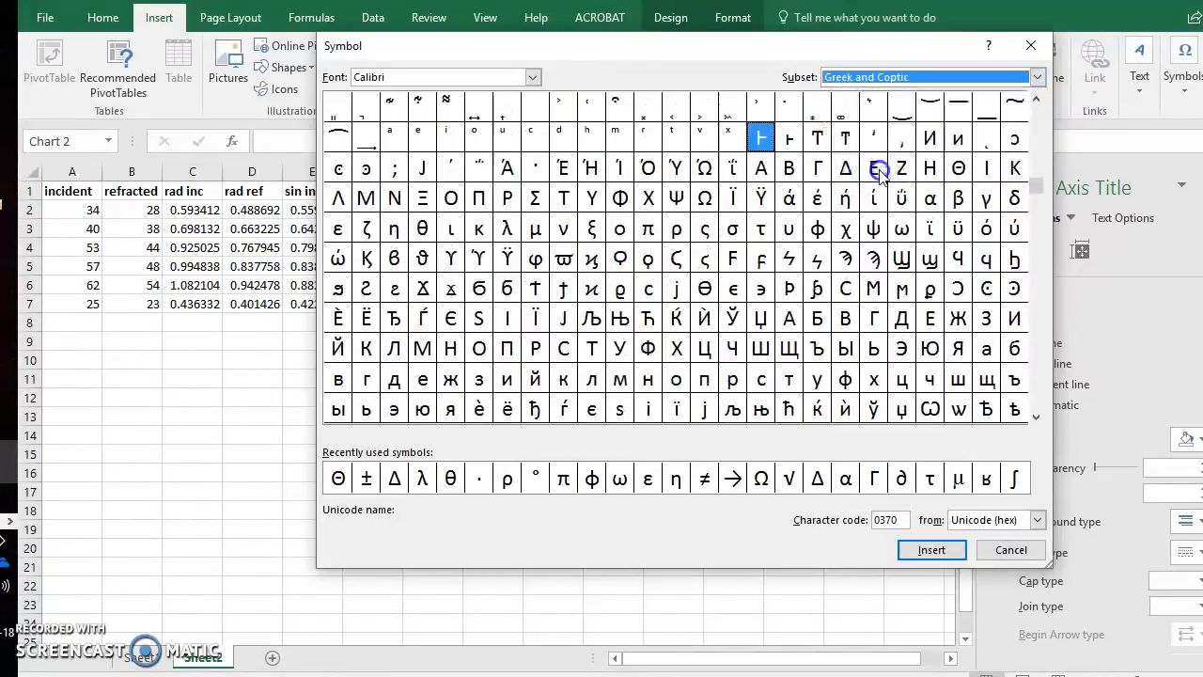
pyautogui.click(958, 168)
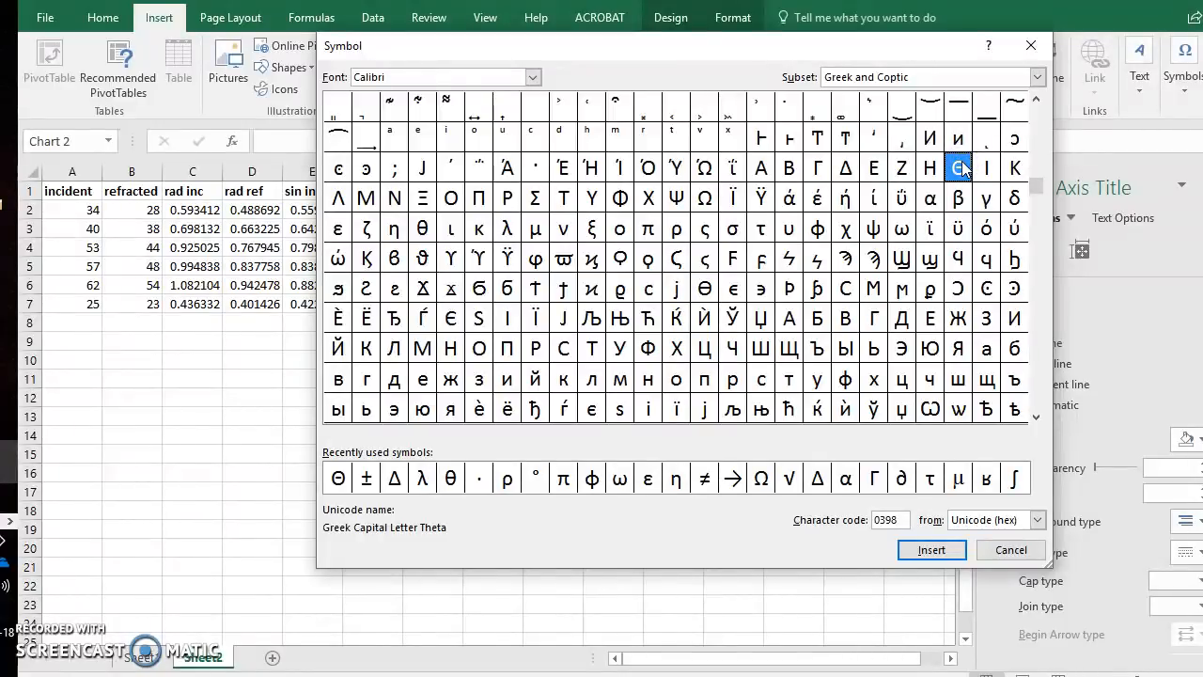
pyautogui.press('e')
pyautogui.click(1002, 78)
pyautogui.scroll(-1, 940, 132)
pyautogui.click(927, 158)
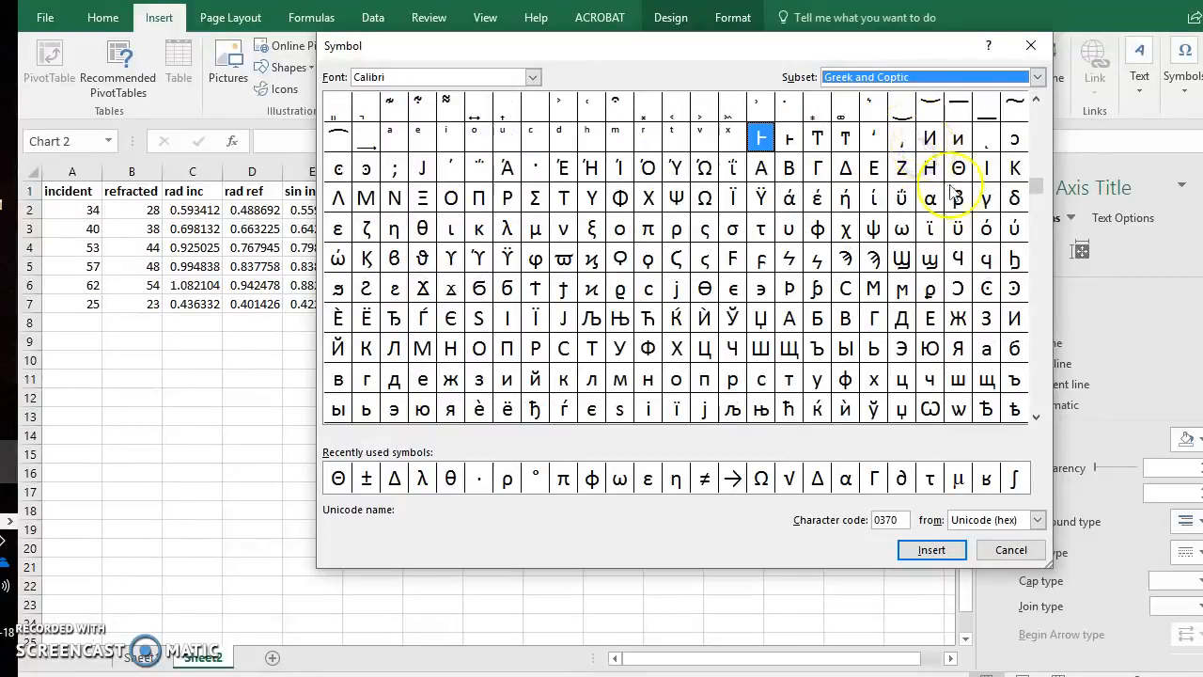
pyautogui.click(958, 167)
pyautogui.click(933, 551)
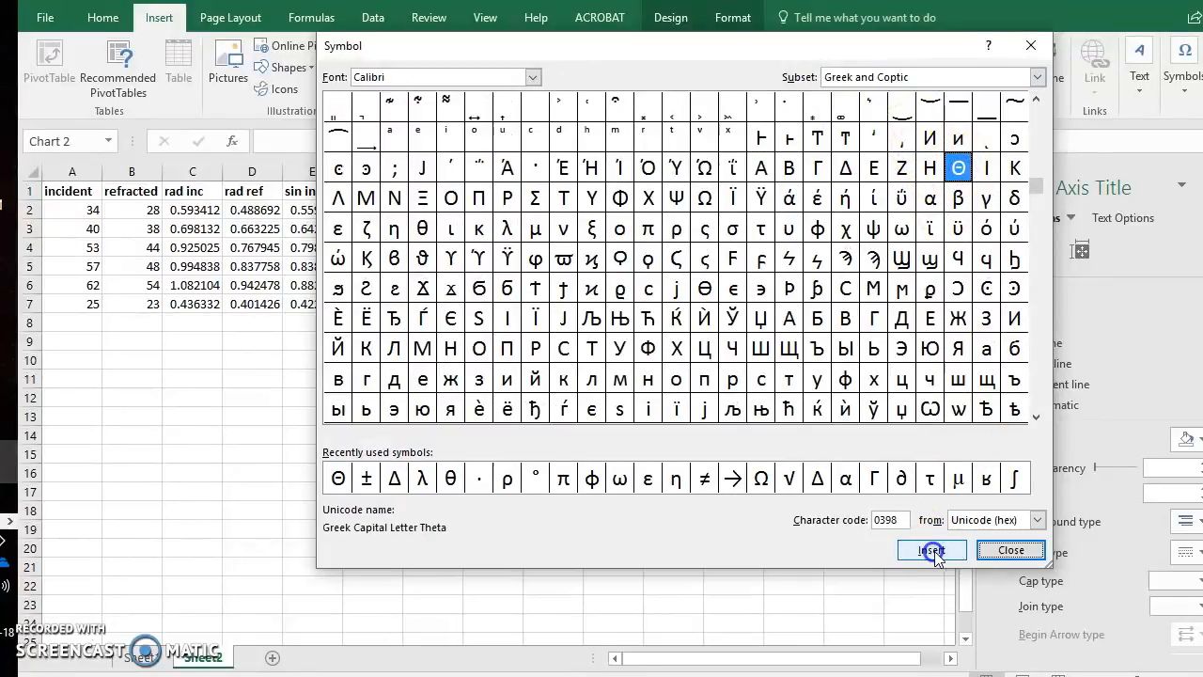
pyautogui.click(1010, 551)
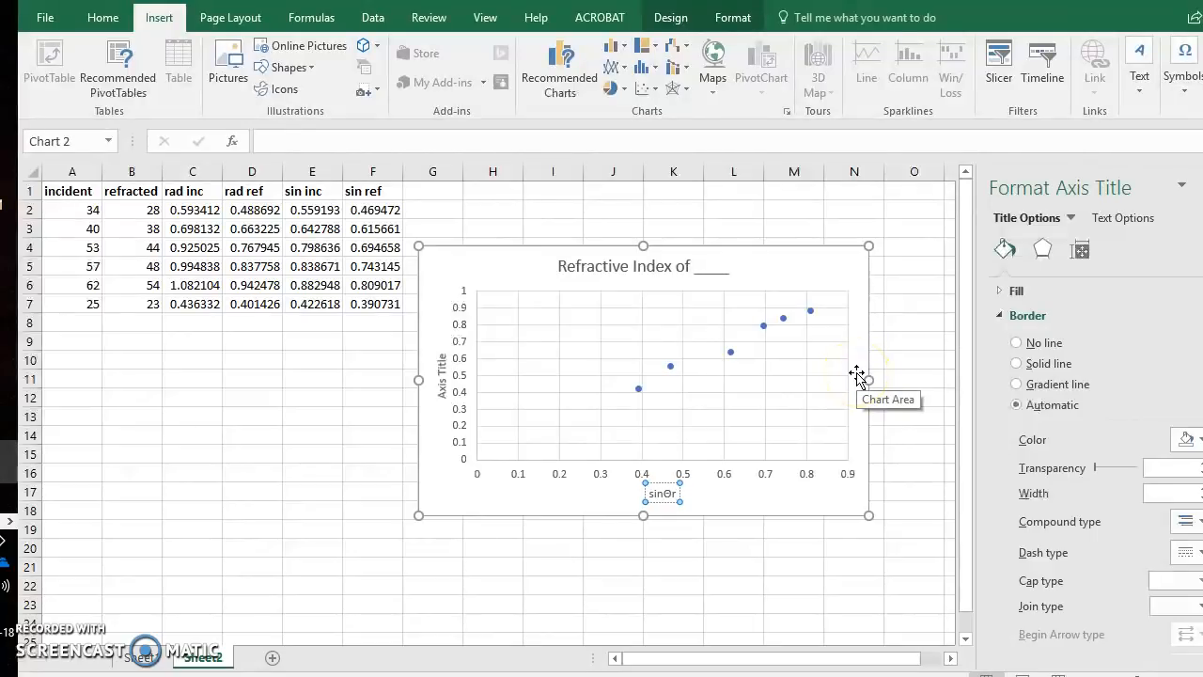
# Replace the vertical axis title with "sin" followed by the Greek capital letter theta symbol
pyautogui.tripleClick(440, 378)
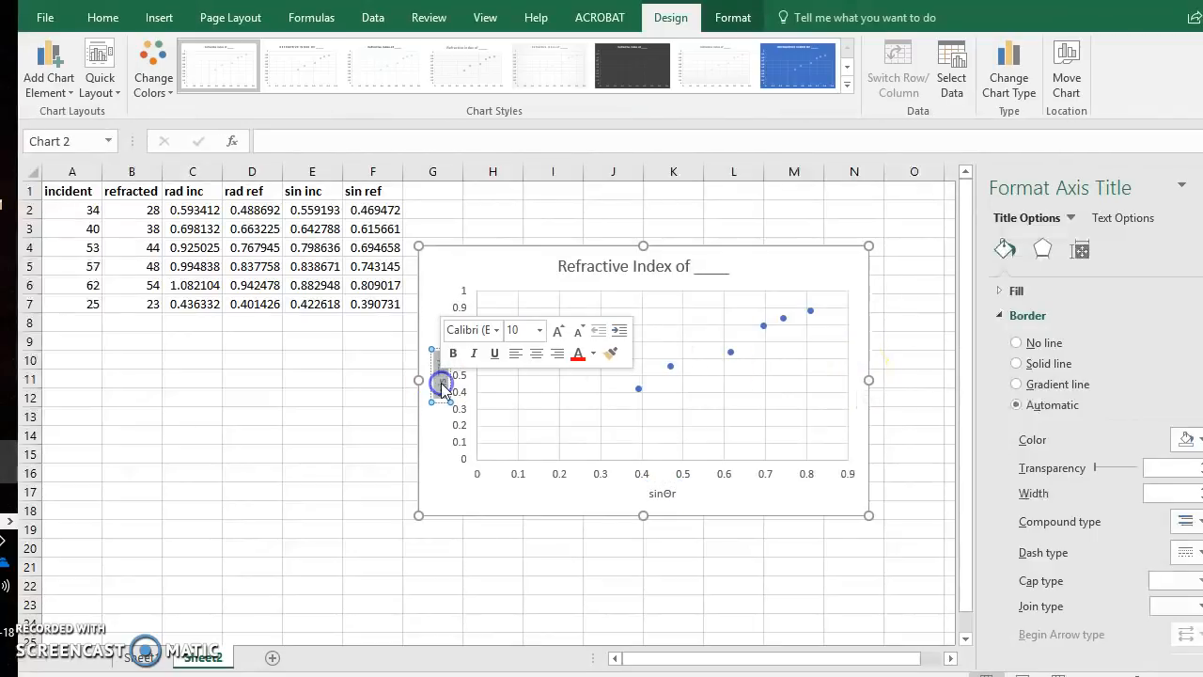
pyautogui.write('sin')
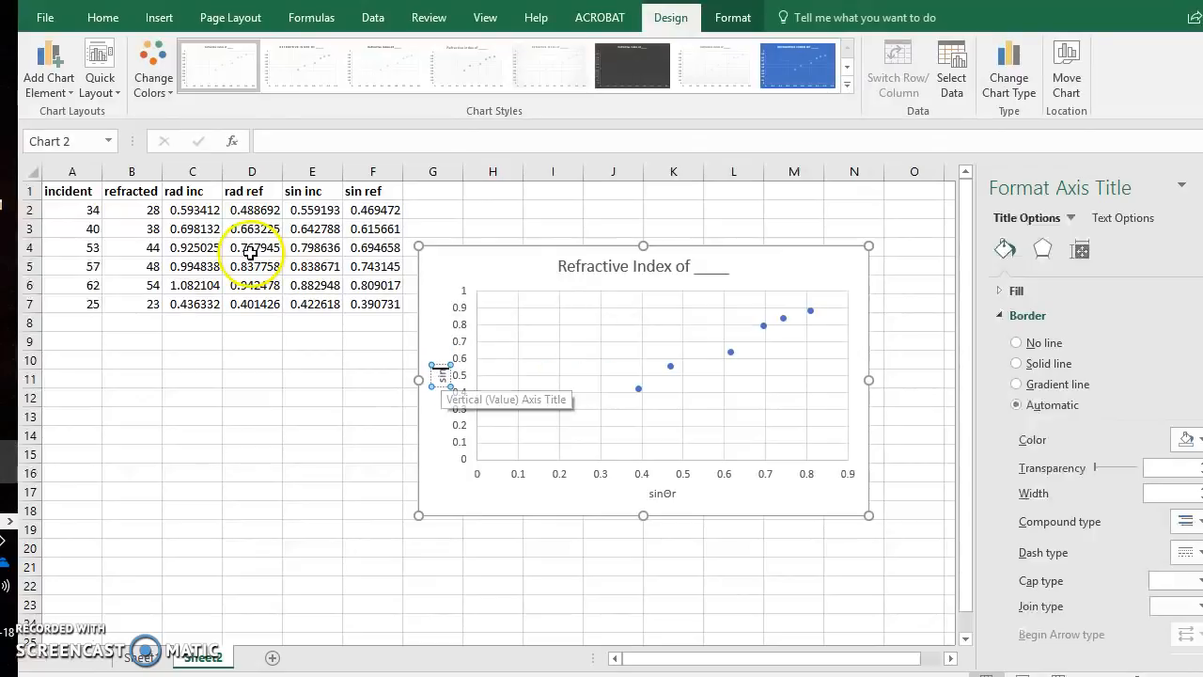
pyautogui.click(152, 19)
pyautogui.click(1179, 75)
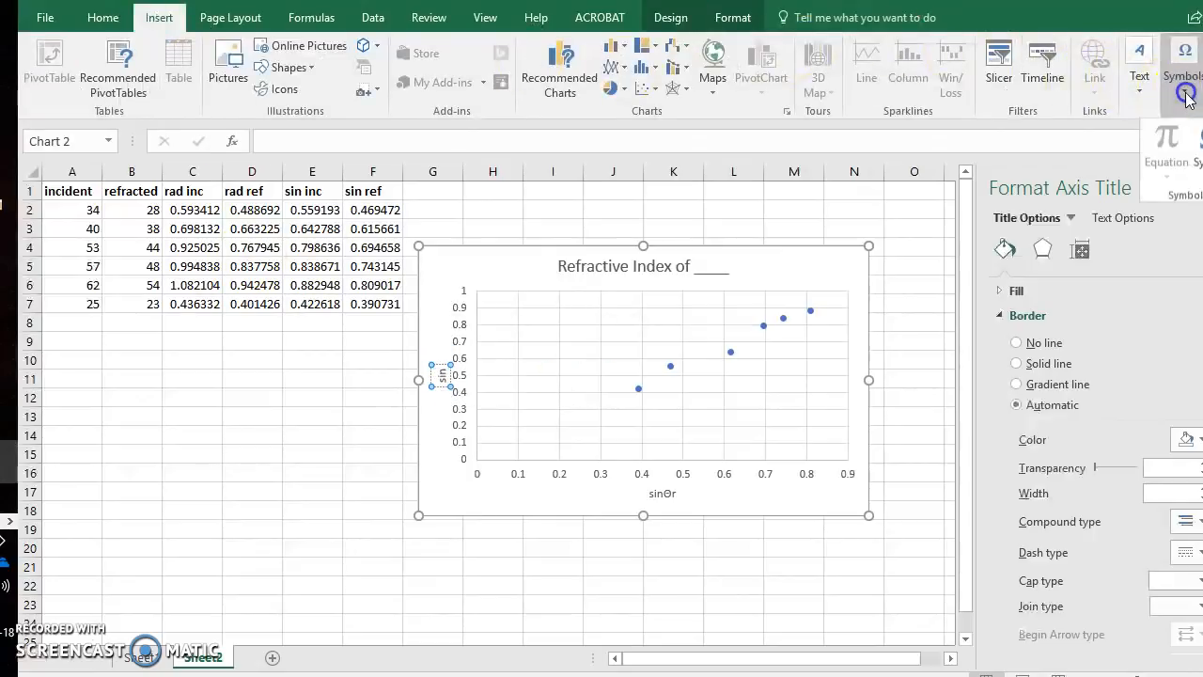
pyautogui.click(1194, 150)
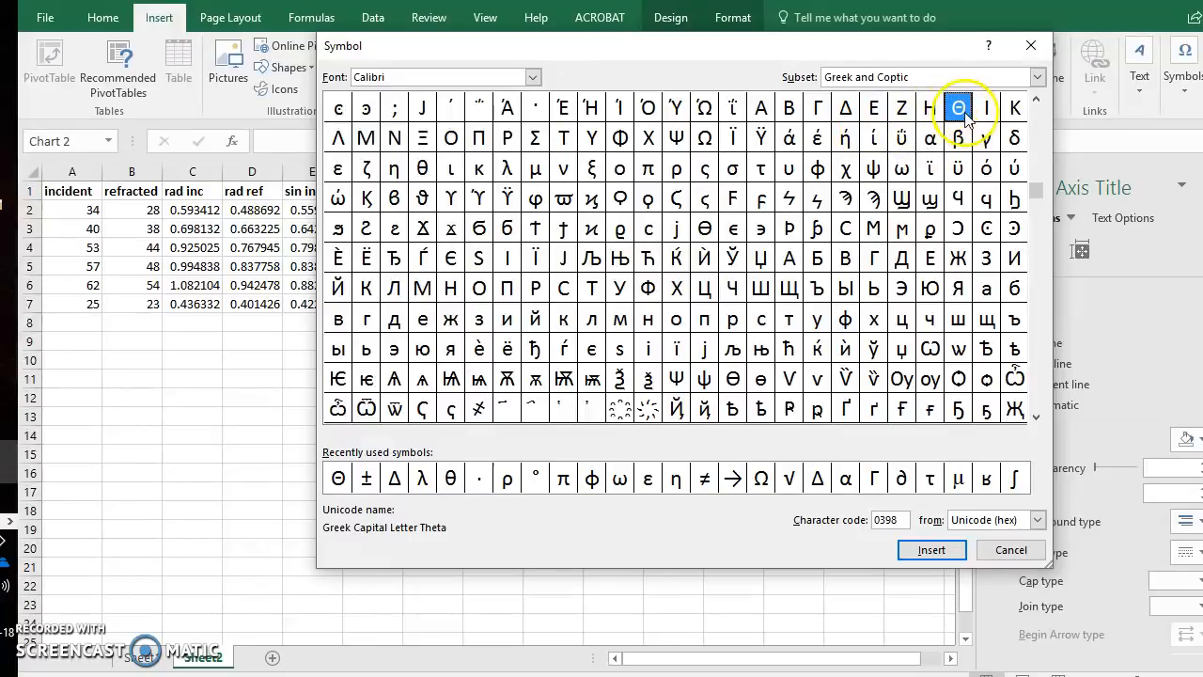
pyautogui.click(940, 550)
pyautogui.click(1001, 551)
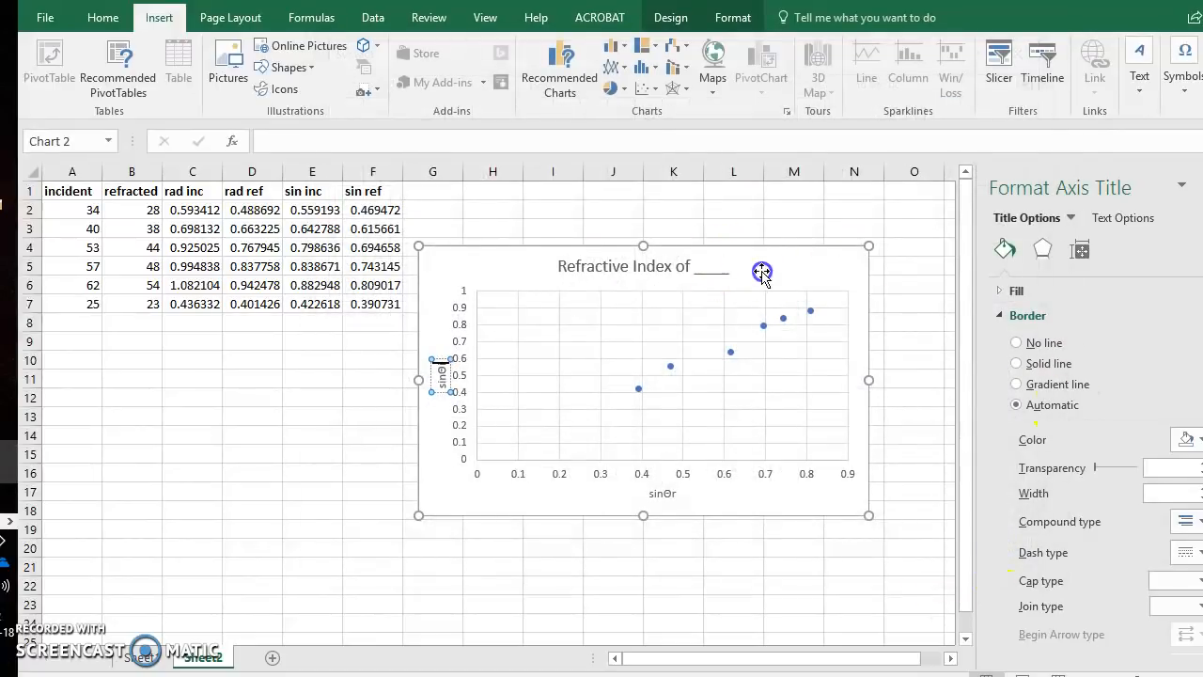
# Add a linear trendline to the refractive index scatter chart and open its detailed trendline type and forecast options
pyautogui.click(846, 263)
pyautogui.click(893, 256)
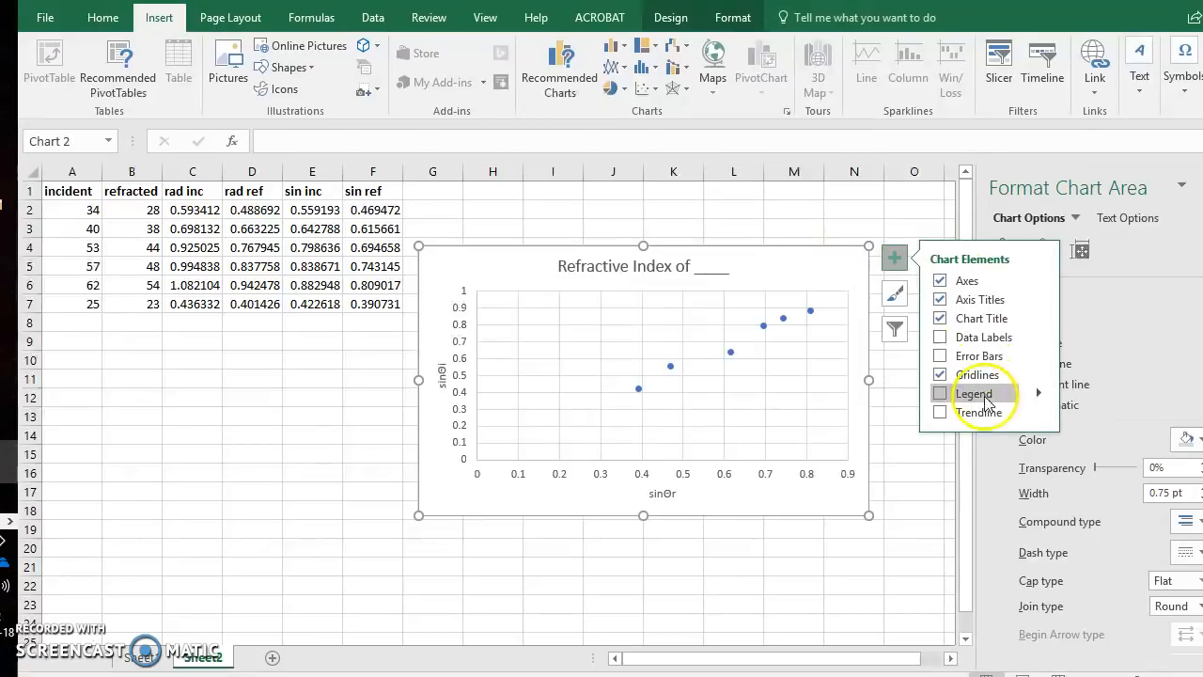
pyautogui.click(940, 412)
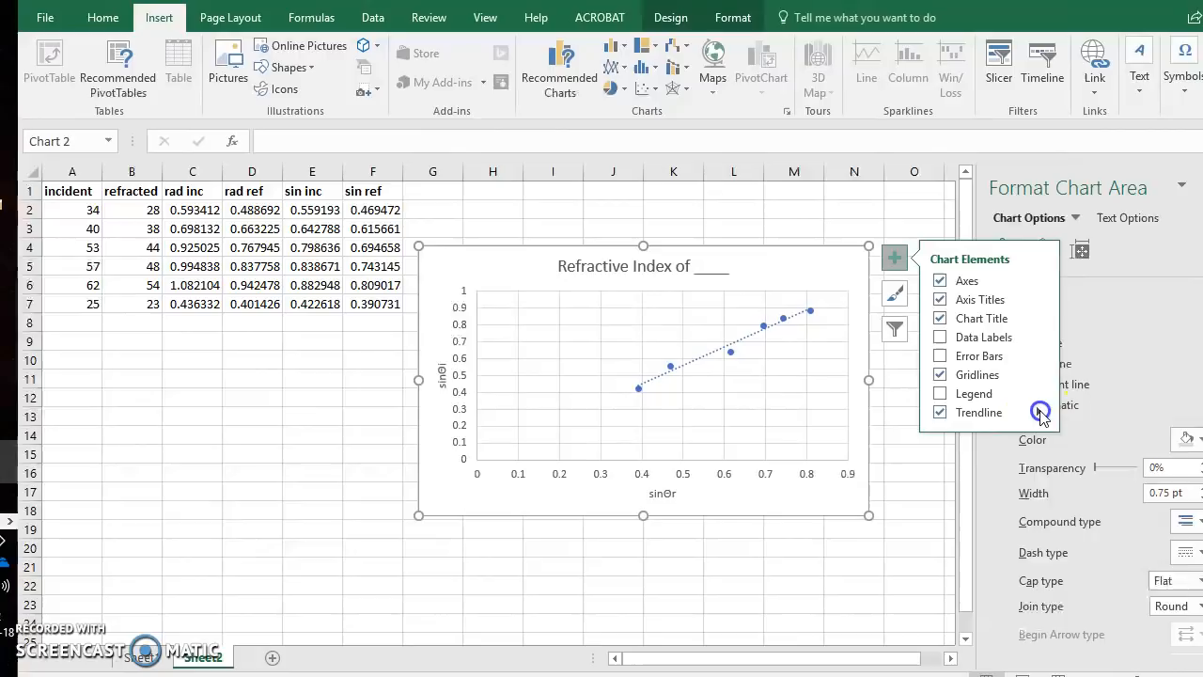
pyautogui.click(1039, 412)
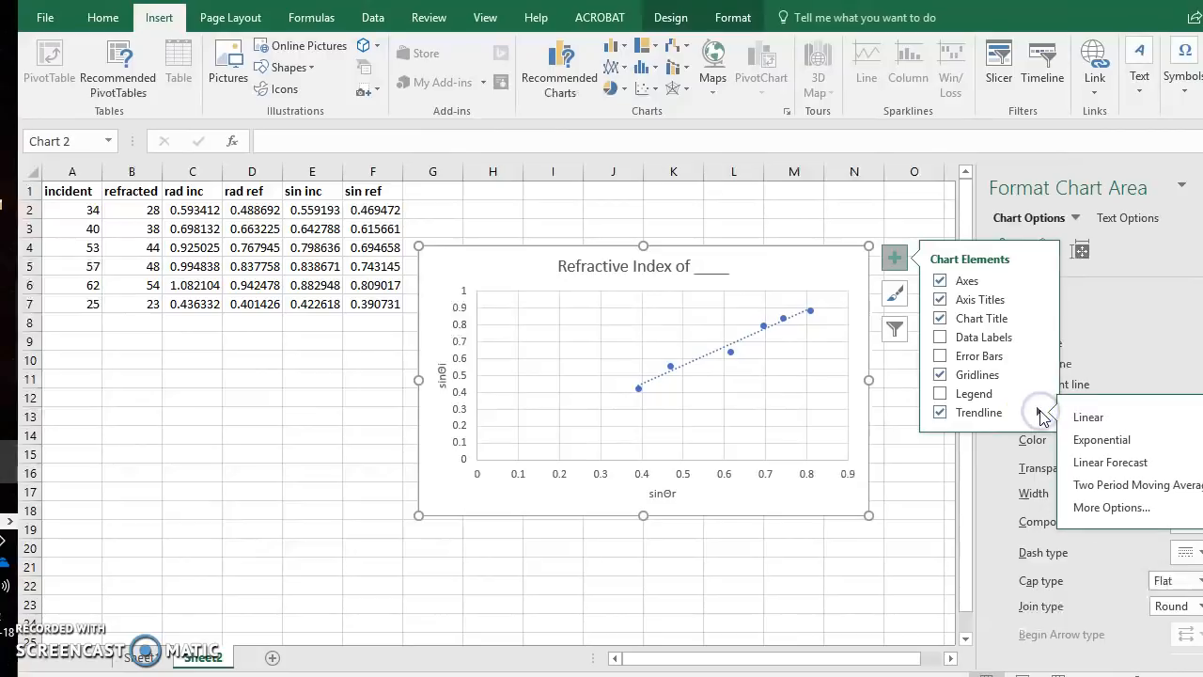
pyautogui.click(1092, 507)
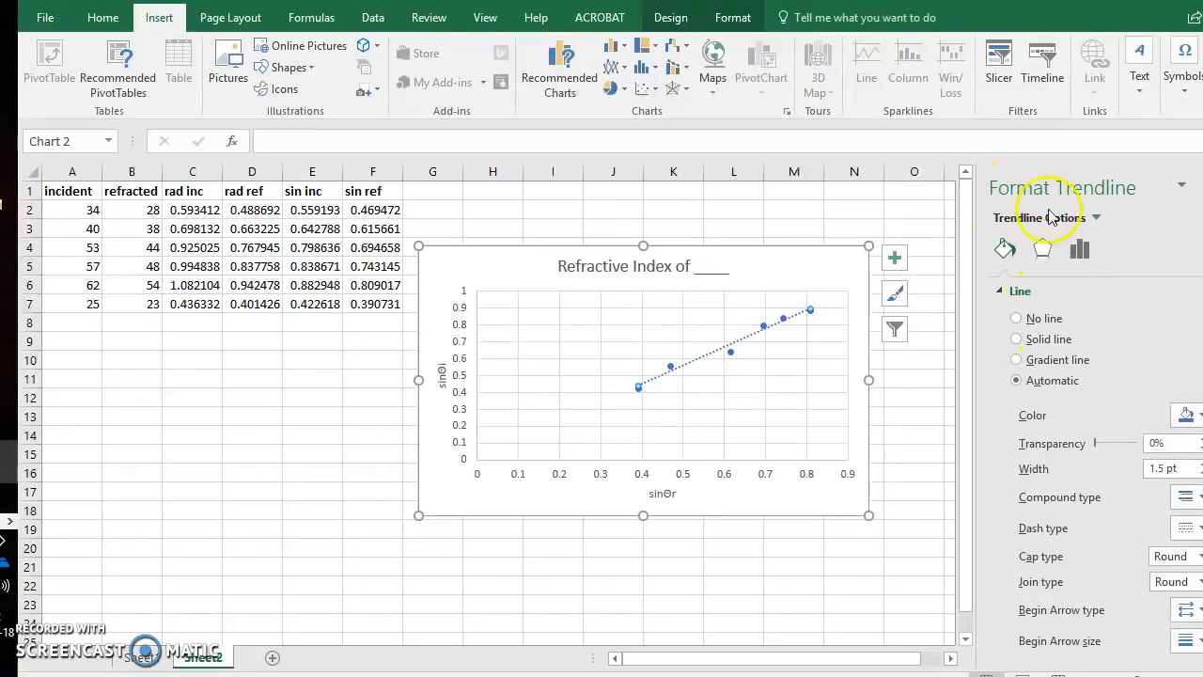
pyautogui.click(1077, 252)
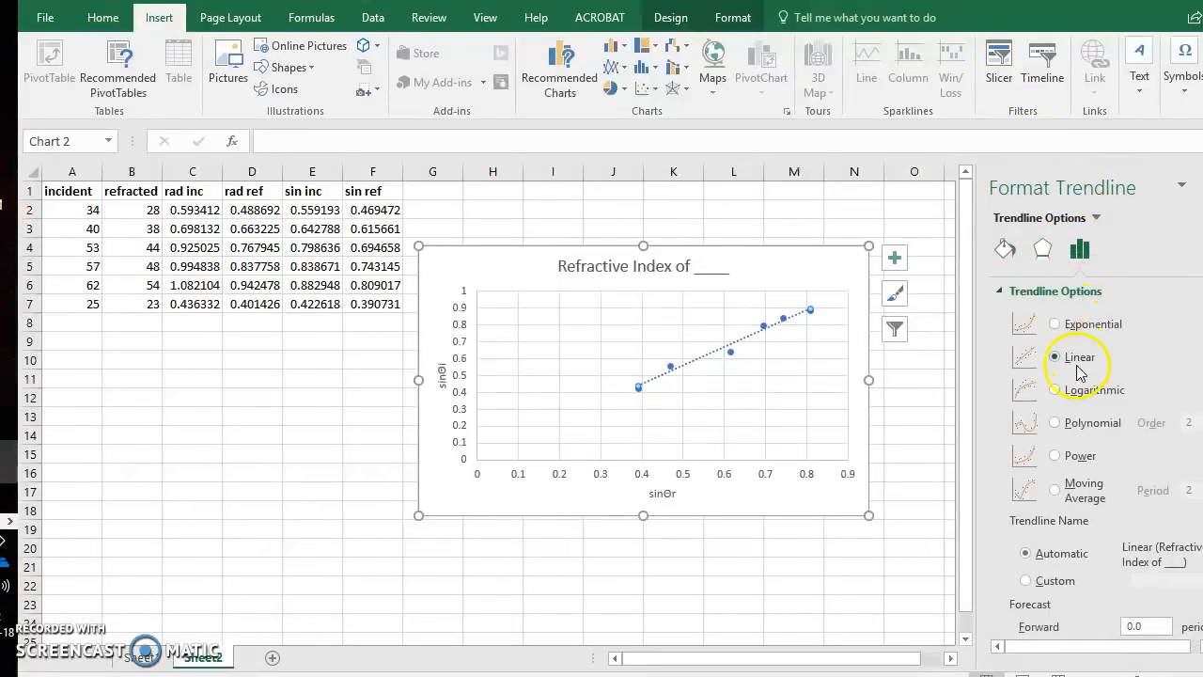
# Display the trendline equation on the chart and move its label into the empty plot area just below the chart title
pyautogui.scroll(-2, 1027, 510)
pyautogui.click(1016, 598)
pyautogui.click(744, 305)
pyautogui.moveTo(744, 299); pyautogui.dragTo(649, 295)
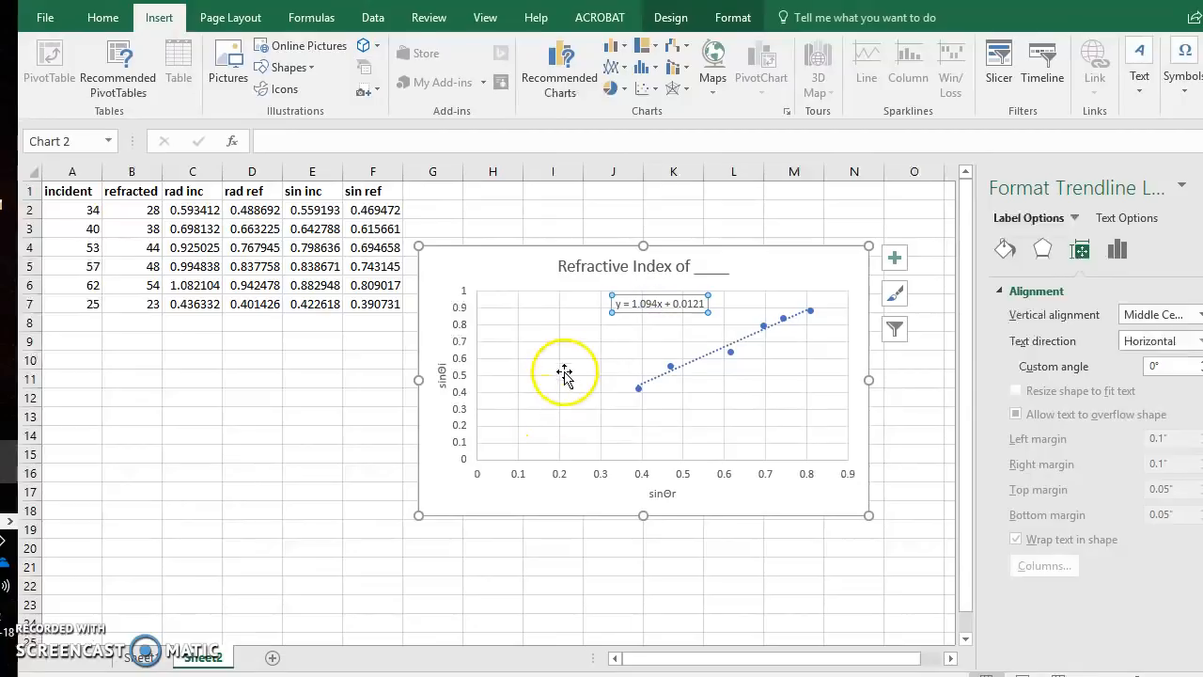
# Highlight the slope coefficient in the trendline equation to examine it as the refractive index
pyautogui.click(641, 303)
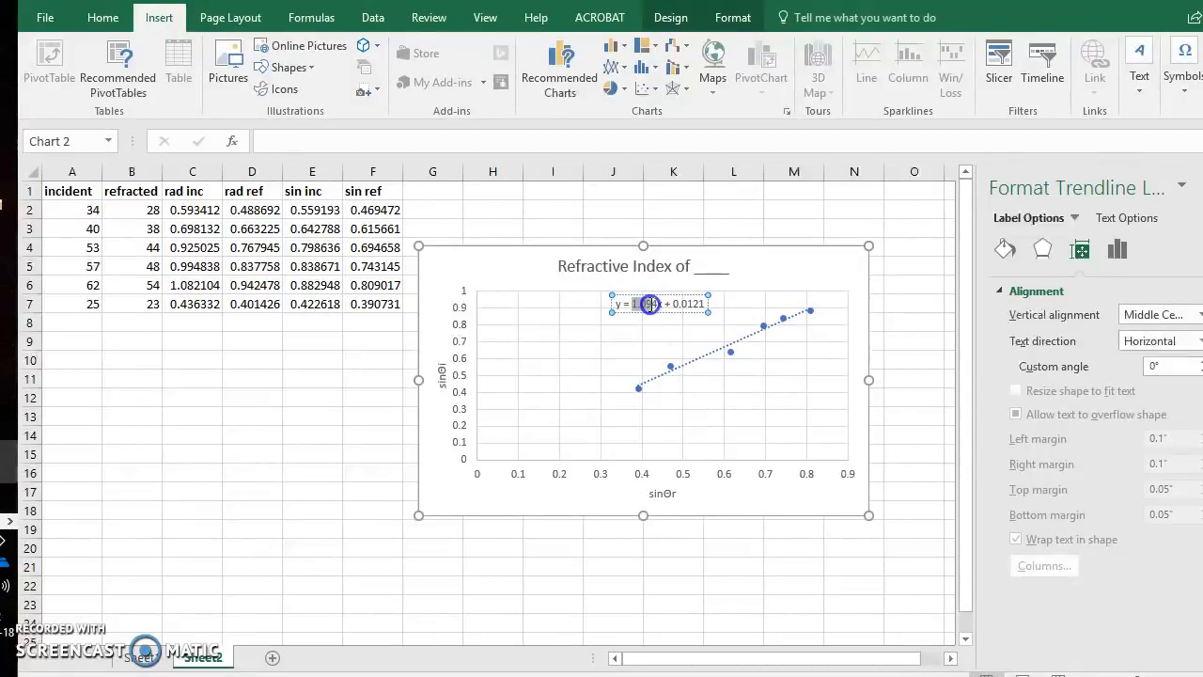
pyautogui.moveTo(655, 304); pyautogui.dragTo(658, 303)
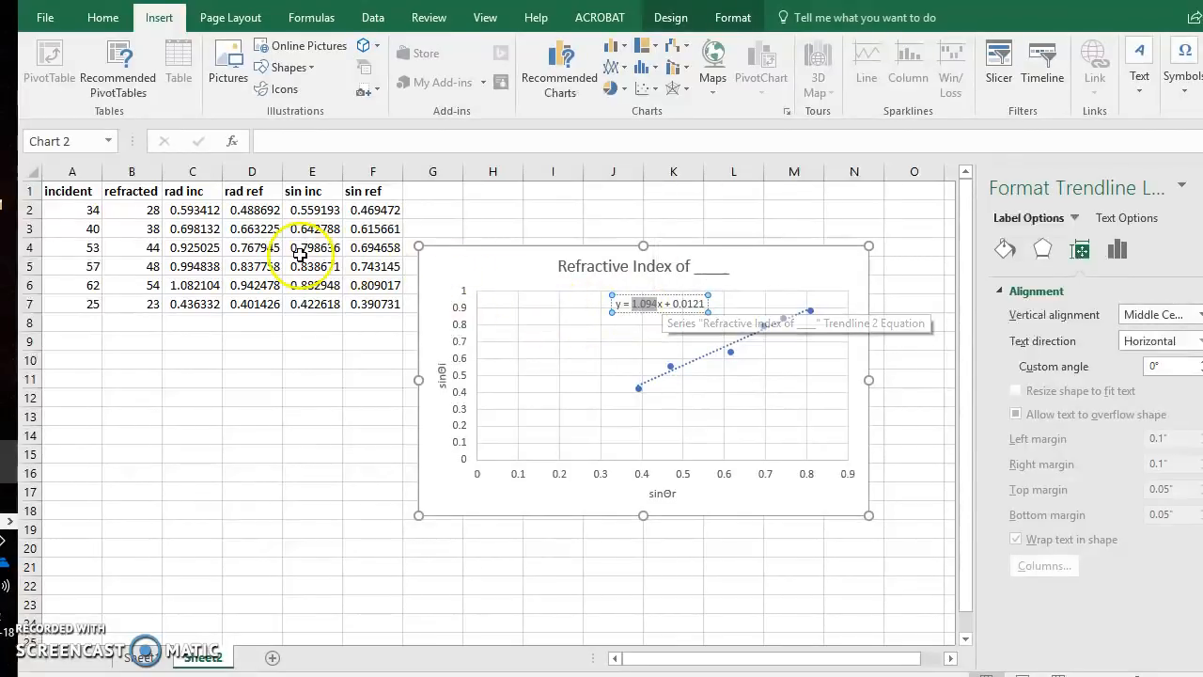
# Copy the whole refractive index chart, switch to Word, and paste the chart into a new blank document
pyautogui.click(519, 263)
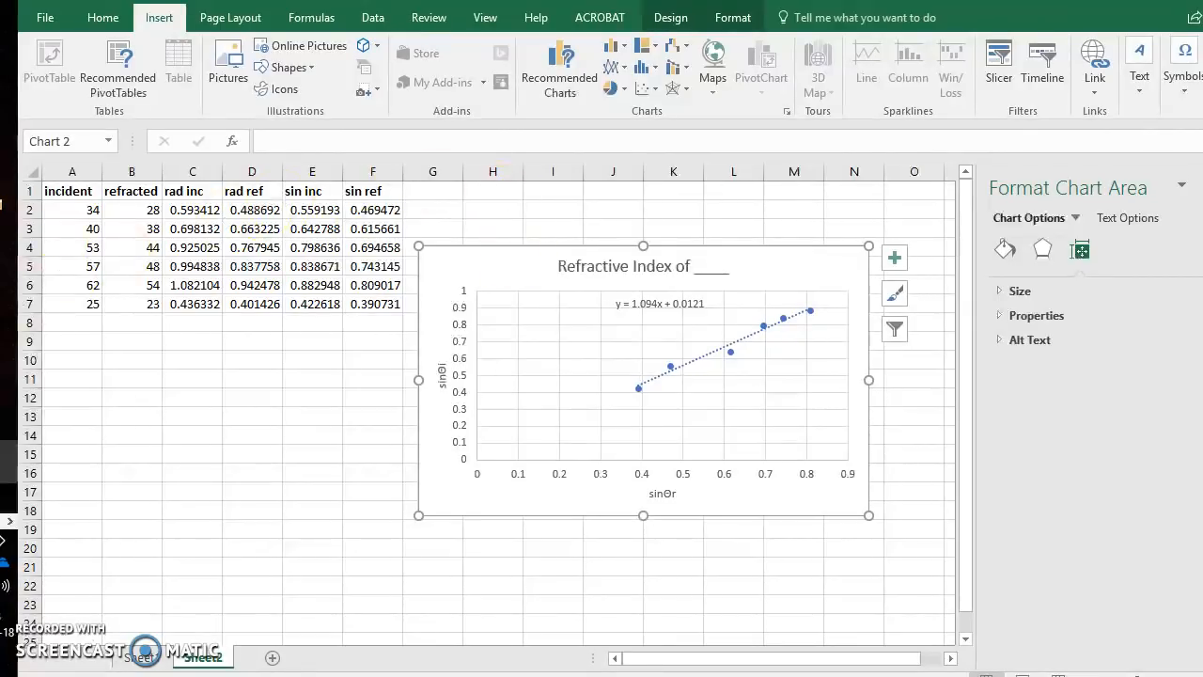
pyautogui.moveTo(9, 372)
pyautogui.click(54, 449)
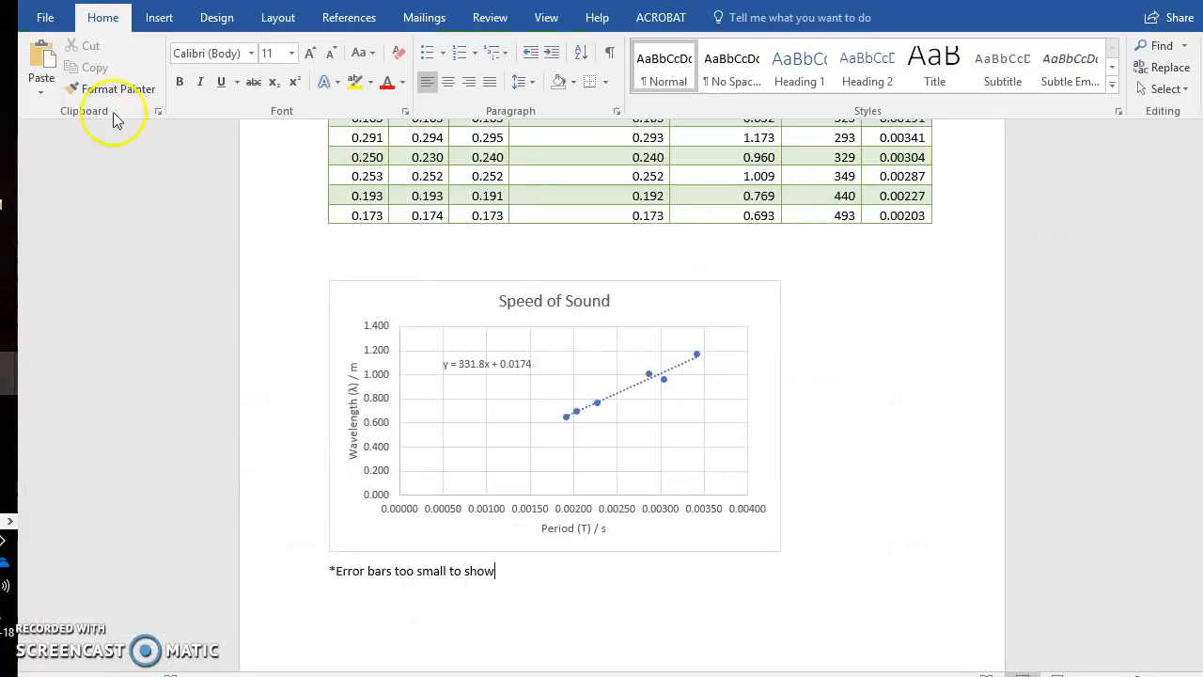
pyautogui.click(40, 19)
pyautogui.click(56, 101)
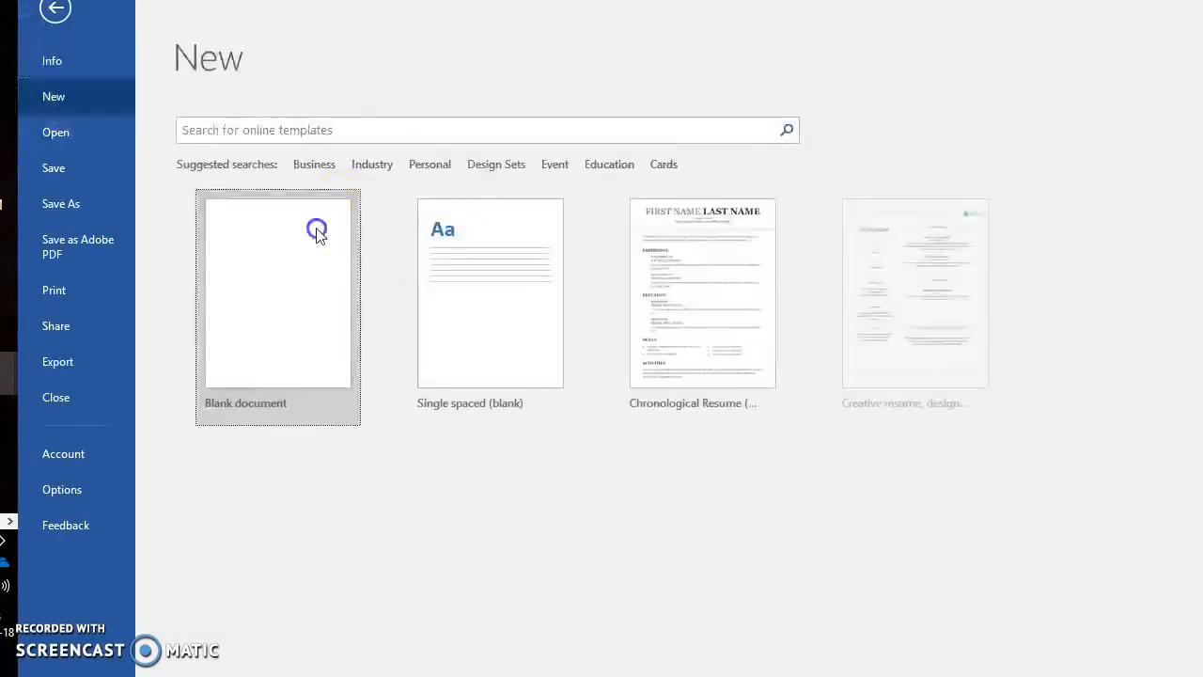
pyautogui.click(314, 229)
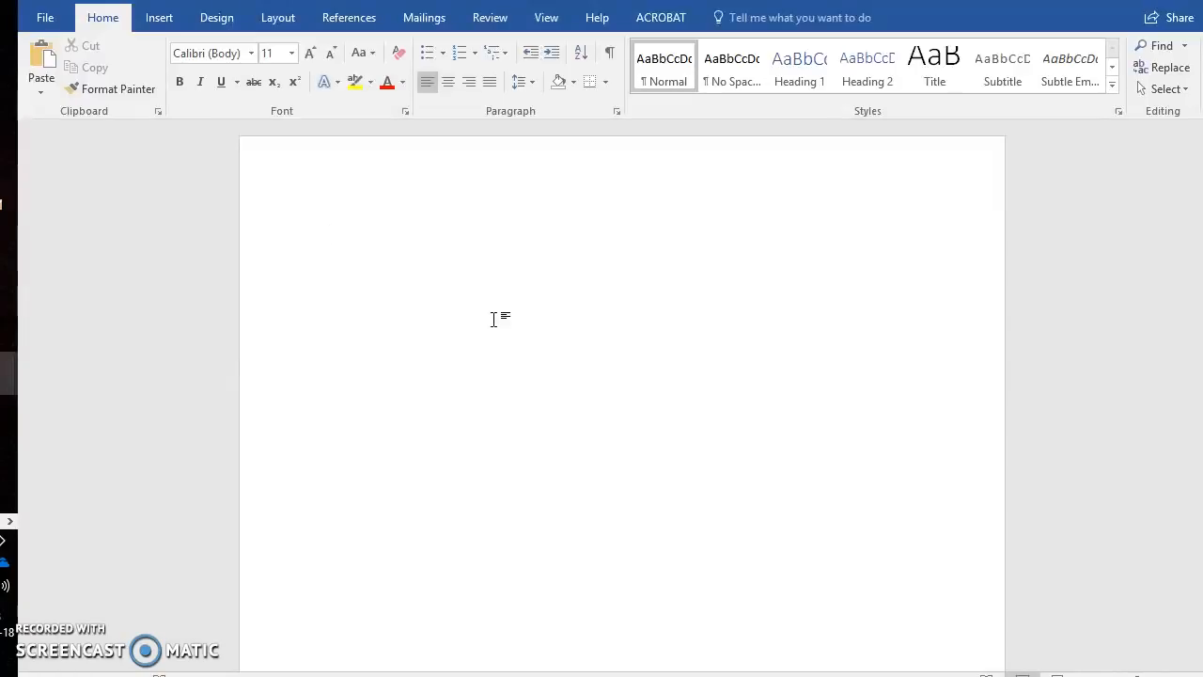
pyautogui.hotkey('ctrl', 'v')
# Move the trendline equation label in the pasted chart up and to the right, beneath the blank in the chart title
pyautogui.click(585, 231)
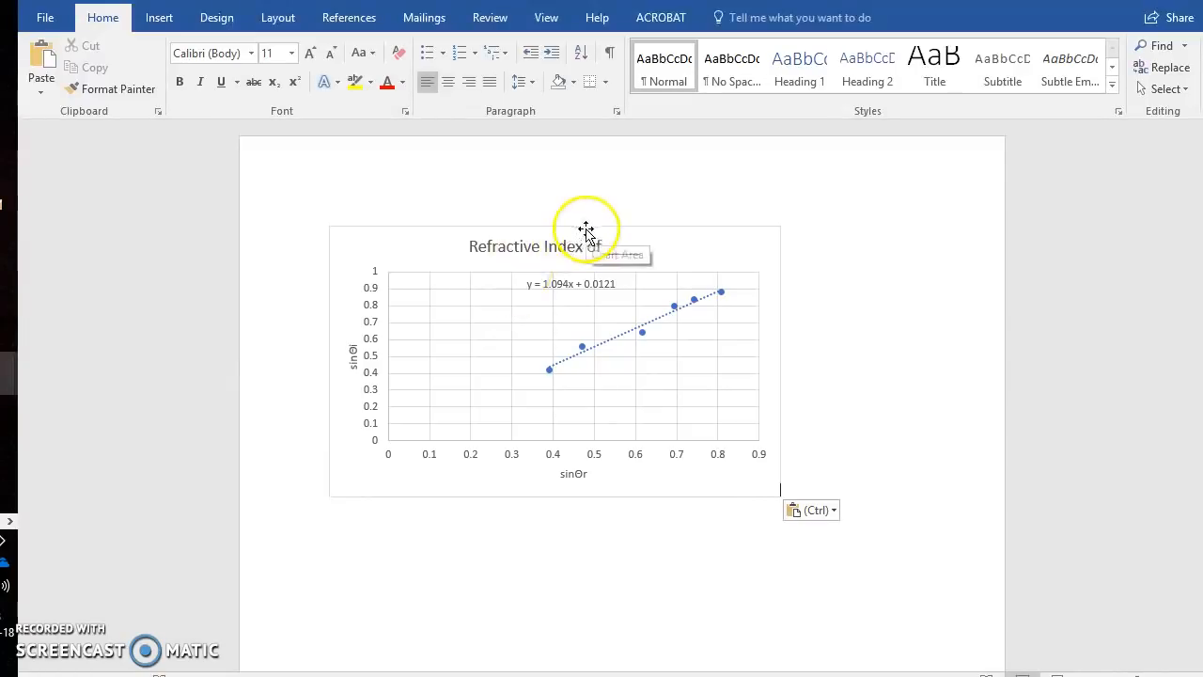
pyautogui.click(573, 475)
pyautogui.doubleClick(576, 478)
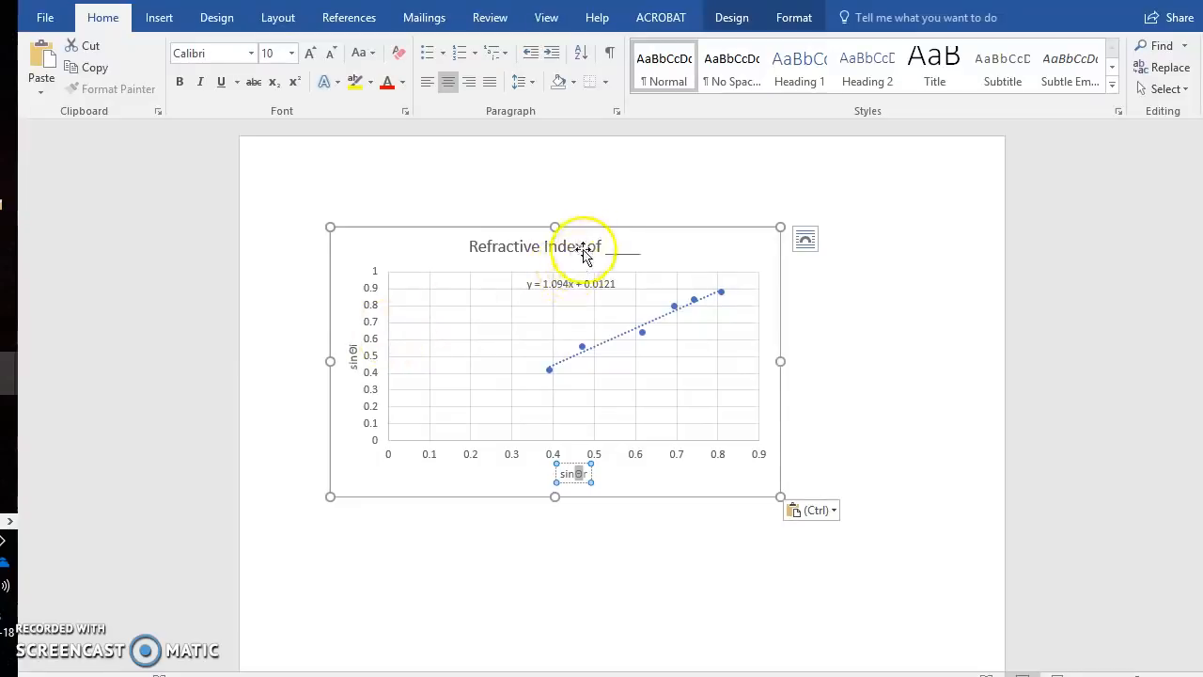
pyautogui.click(571, 282)
pyautogui.moveTo(571, 282); pyautogui.dragTo(644, 266)
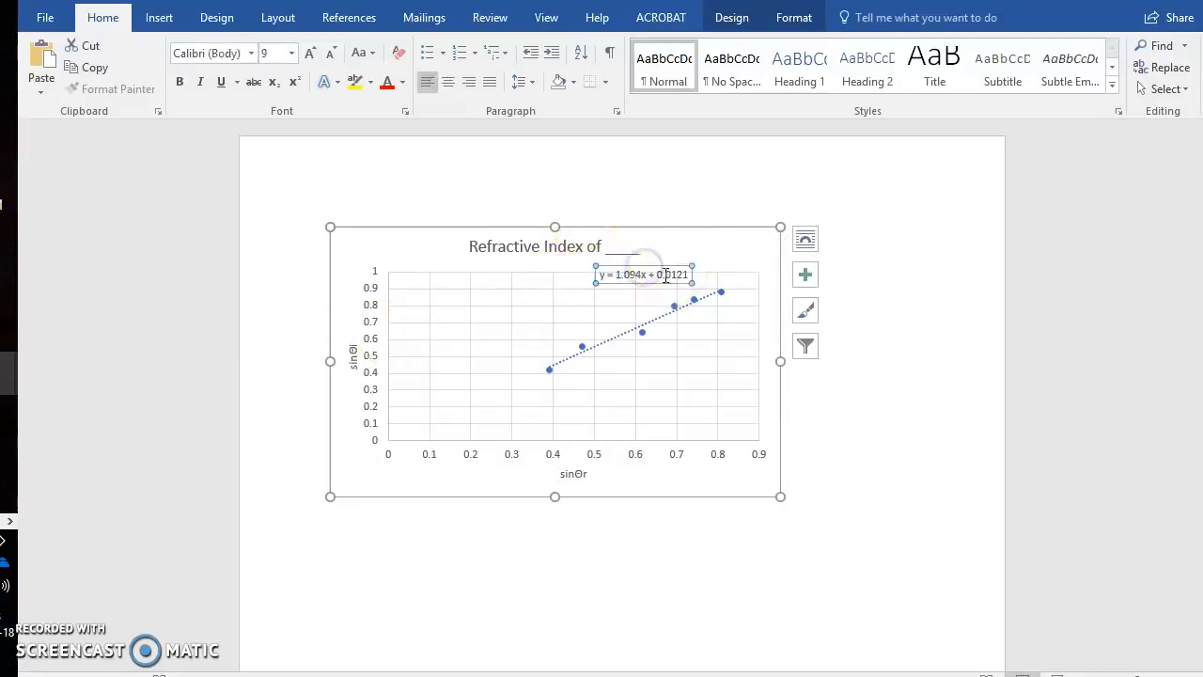
# Change the capital theta in the horizontal axis title to lowercase so the title reads "sinθr"
pyautogui.click(569, 473)
pyautogui.doubleClick(579, 478)
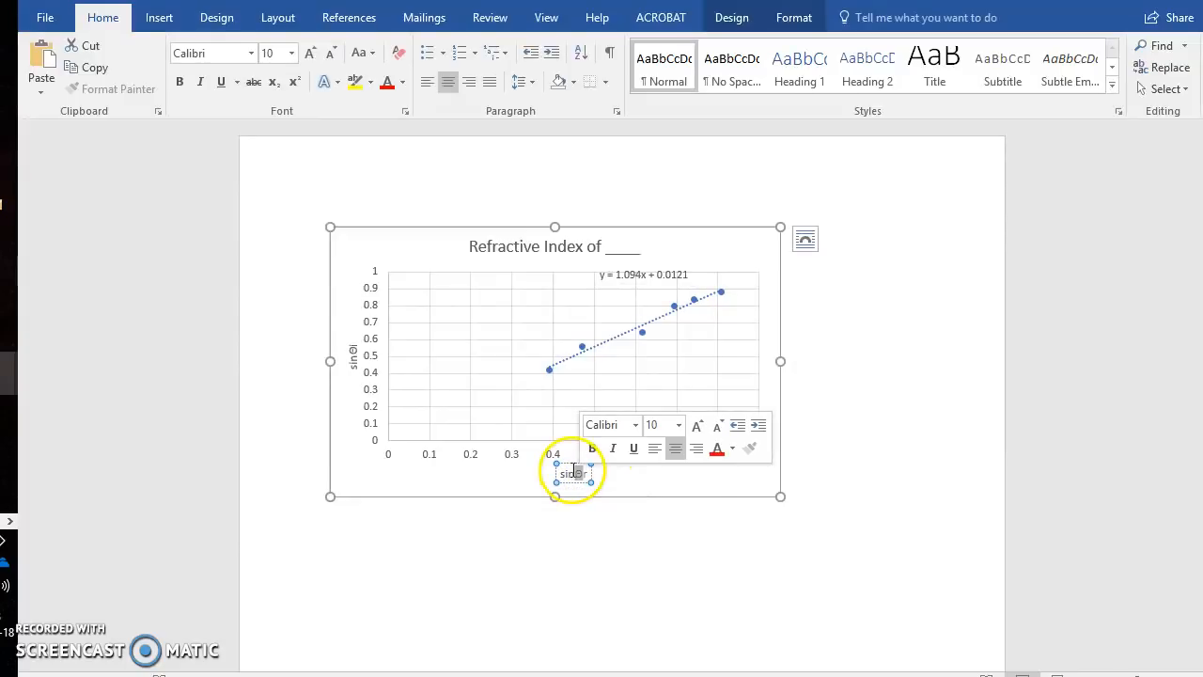
pyautogui.click(361, 53)
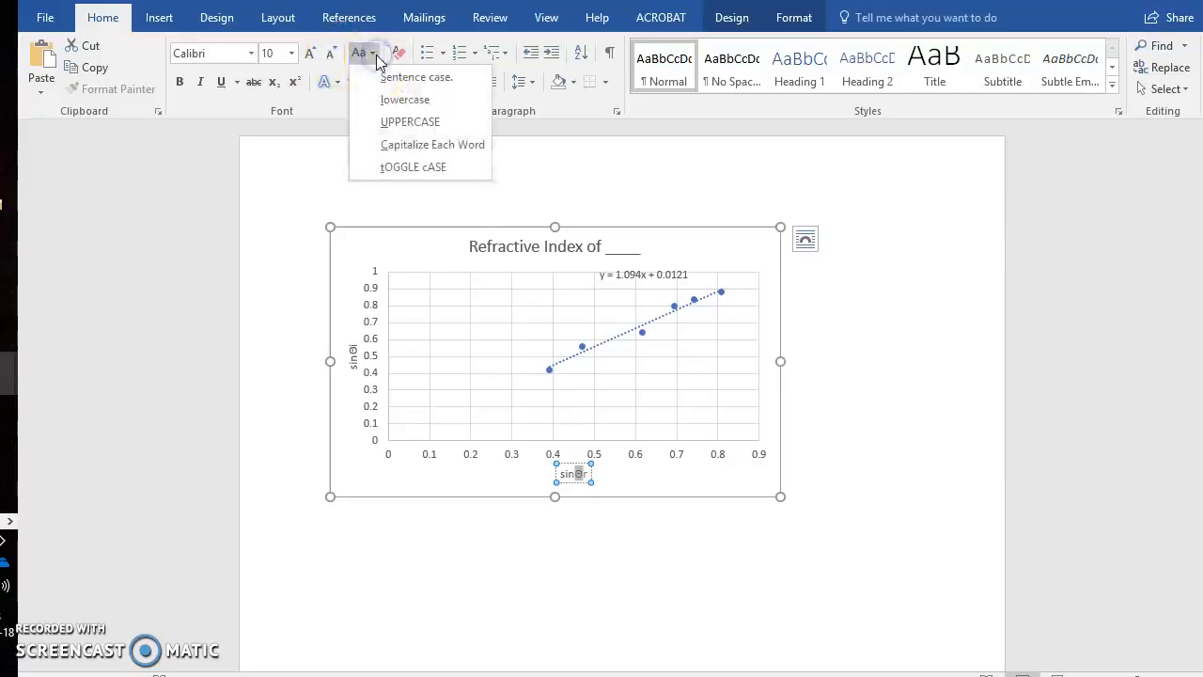
pyautogui.click(389, 107)
# Change the capital theta in the vertical axis title to lowercase so the title reads "sinθi"
pyautogui.click(354, 352)
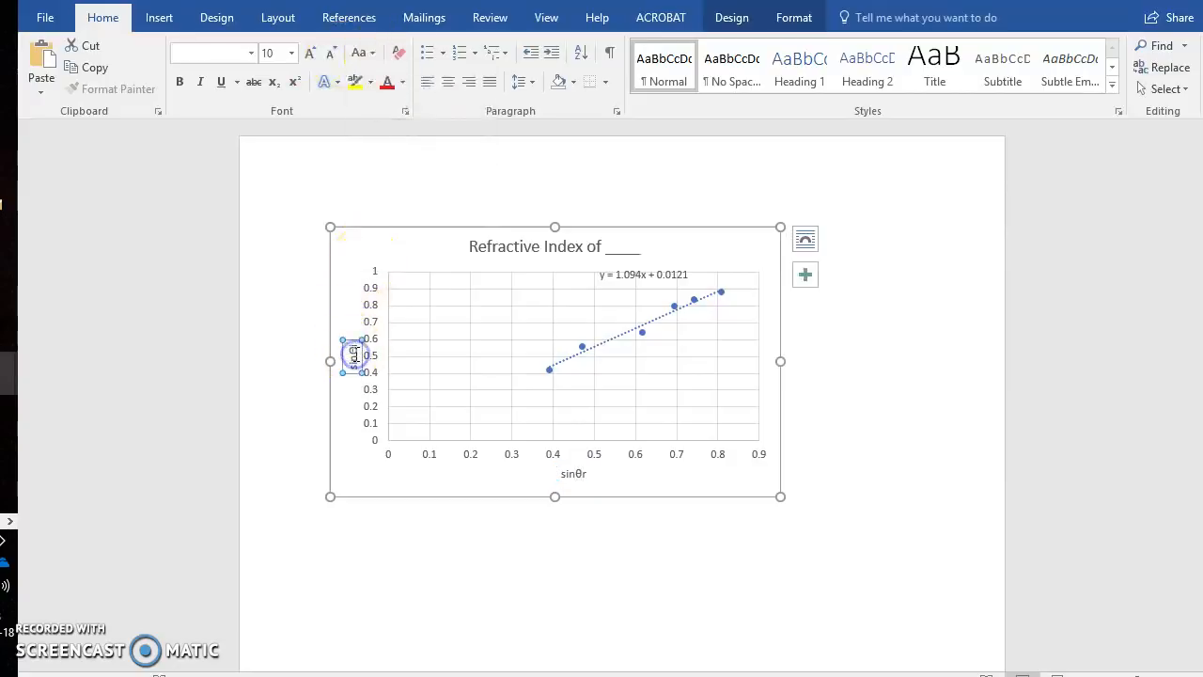
pyautogui.click(354, 354)
pyautogui.moveTo(352, 355); pyautogui.dragTo(351, 343)
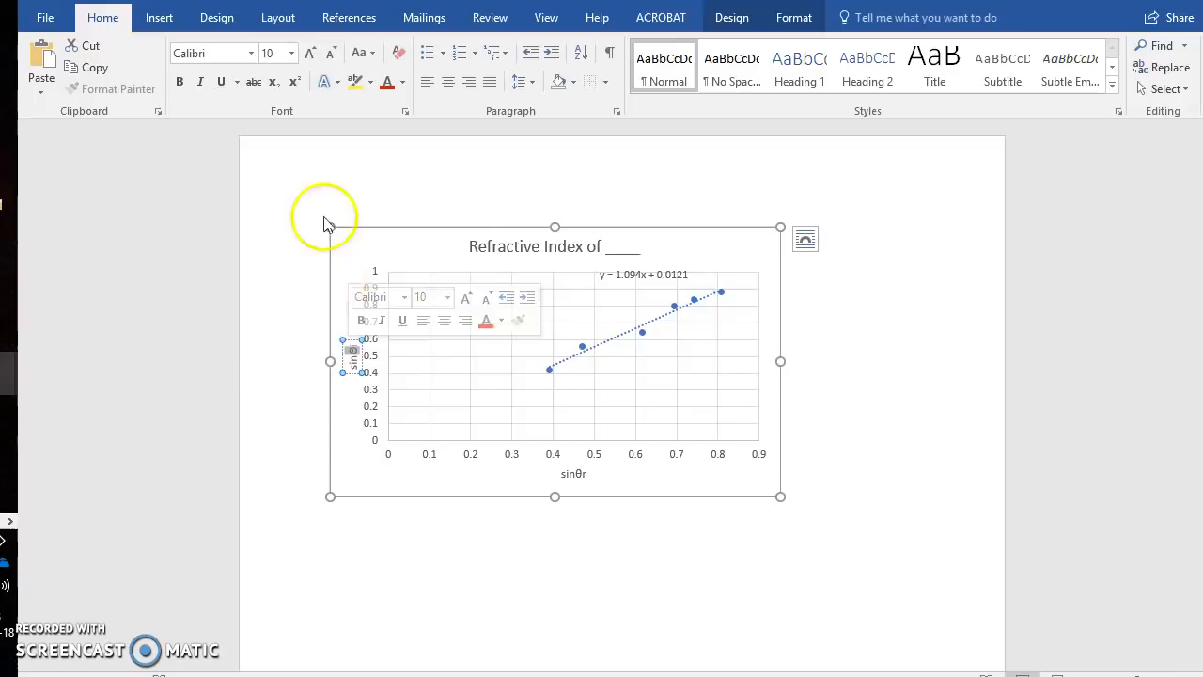
pyautogui.click(377, 52)
pyautogui.click(367, 99)
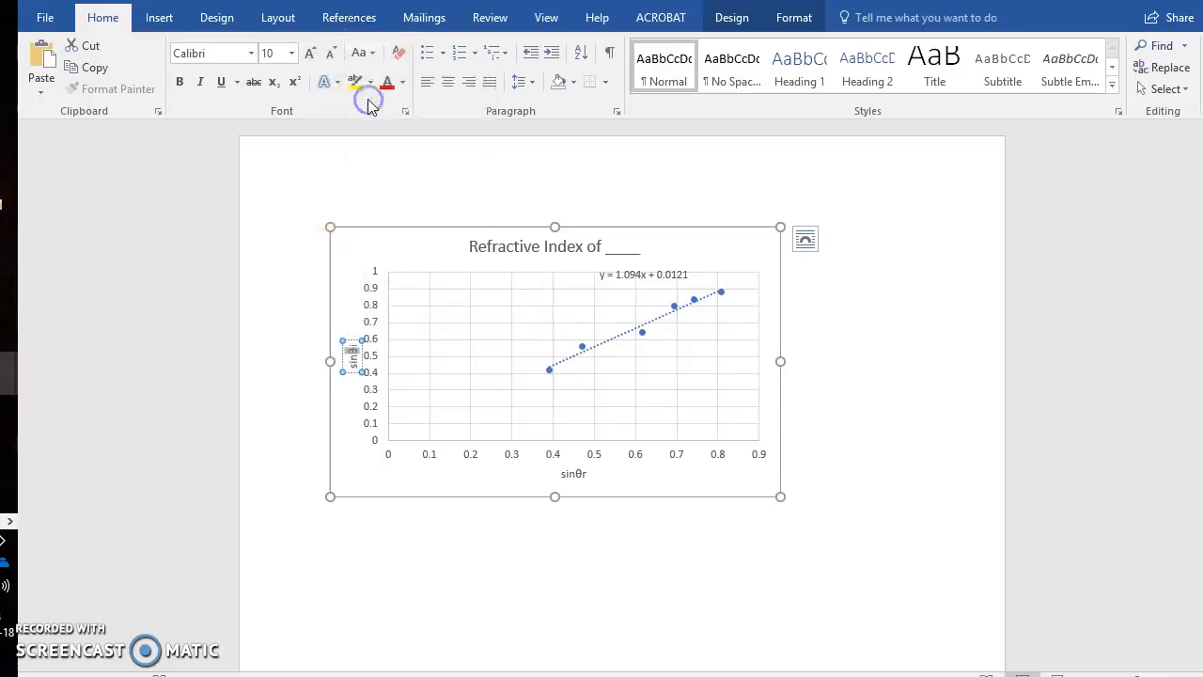
# Enlarge only the "sinθ" part of the vertical axis title to about 16 pt, and deselect the chart
pyautogui.click(352, 244)
pyautogui.doubleClick(349, 363)
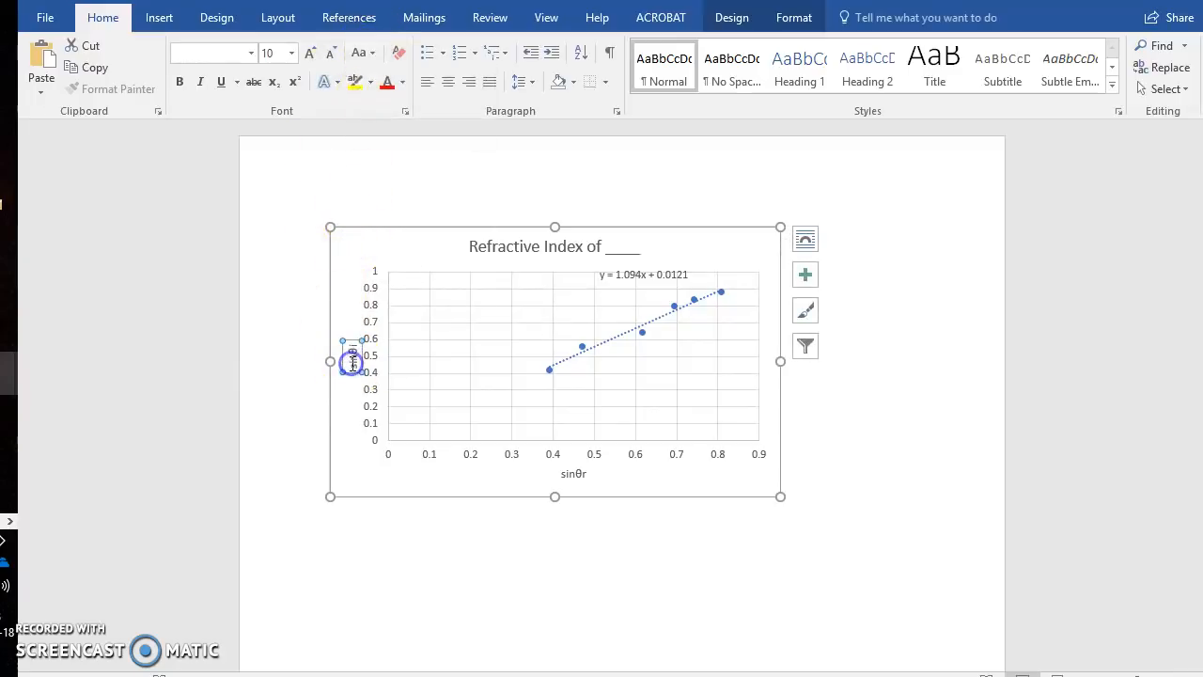
pyautogui.click(351, 363)
pyautogui.click(216, 354)
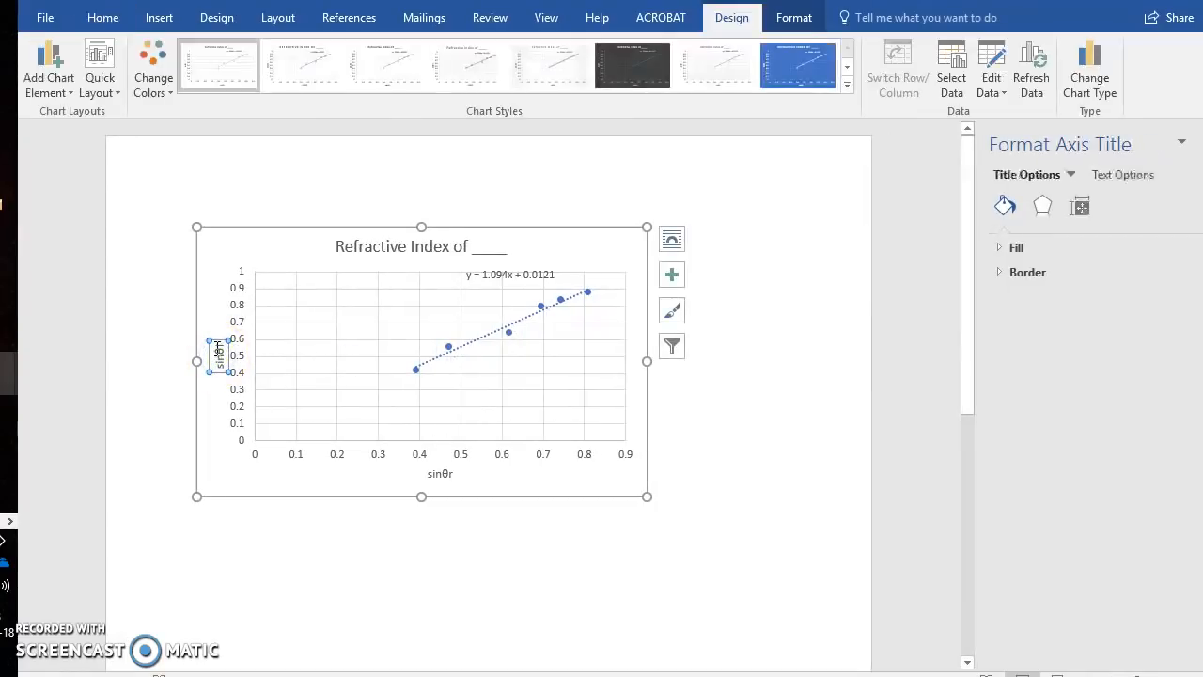
pyautogui.doubleClick(216, 360)
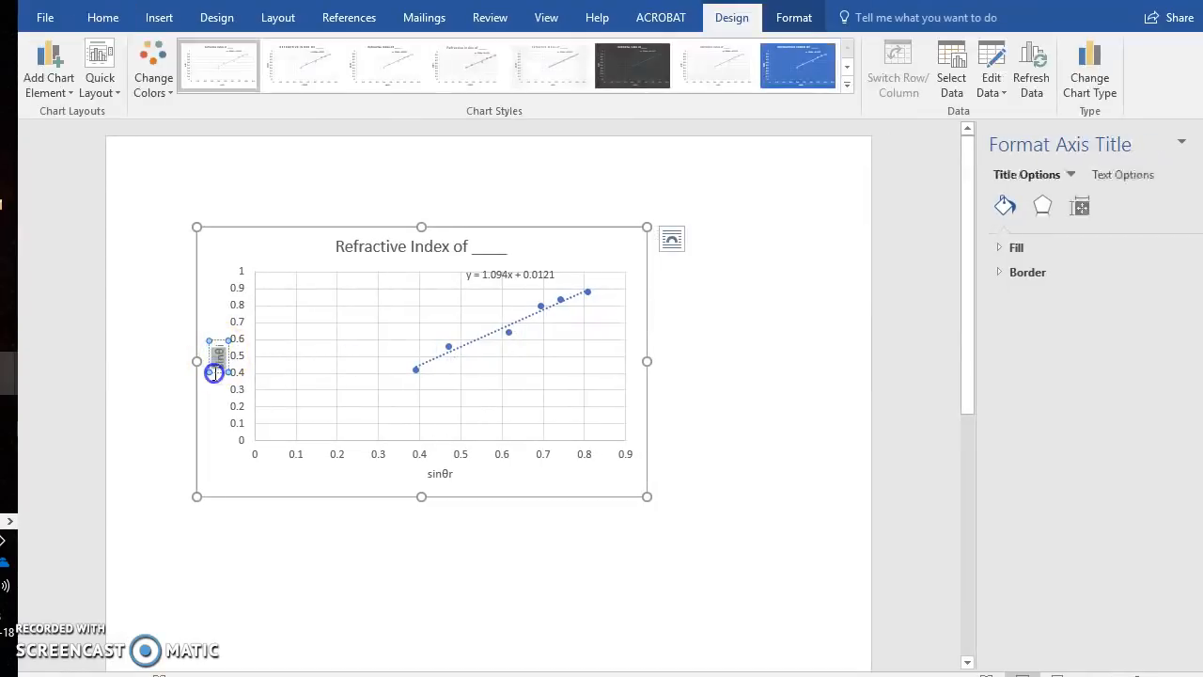
pyautogui.click(102, 18)
pyautogui.click(311, 59)
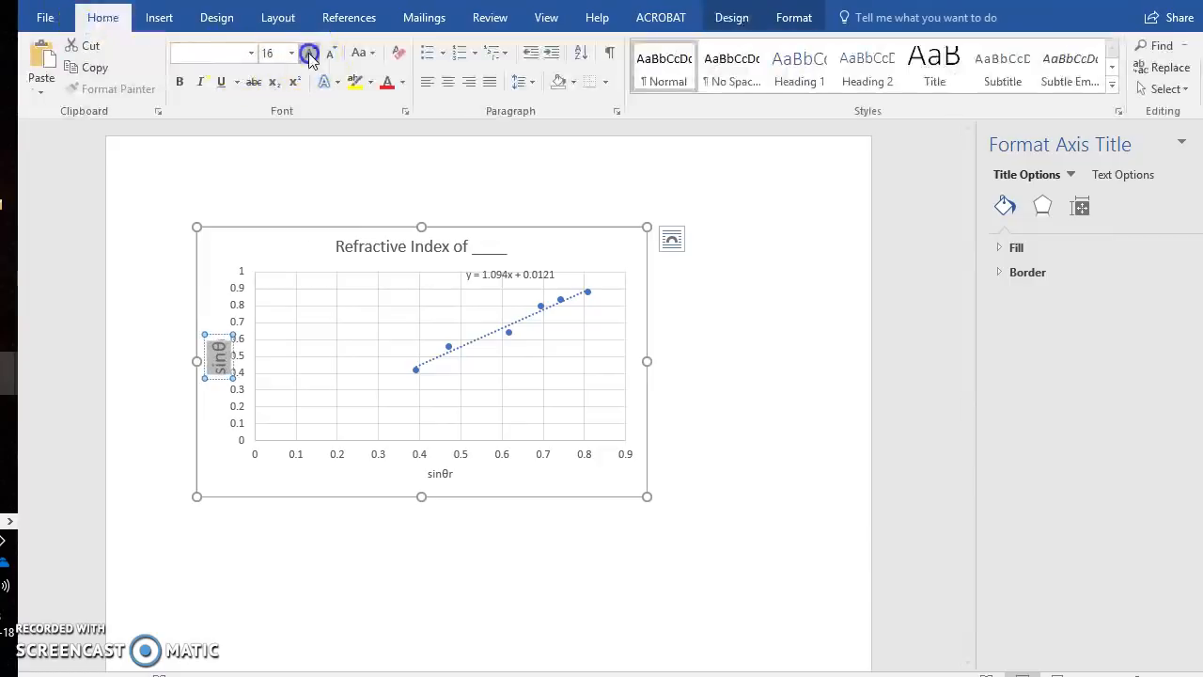
pyautogui.click(441, 473)
pyautogui.click(748, 440)
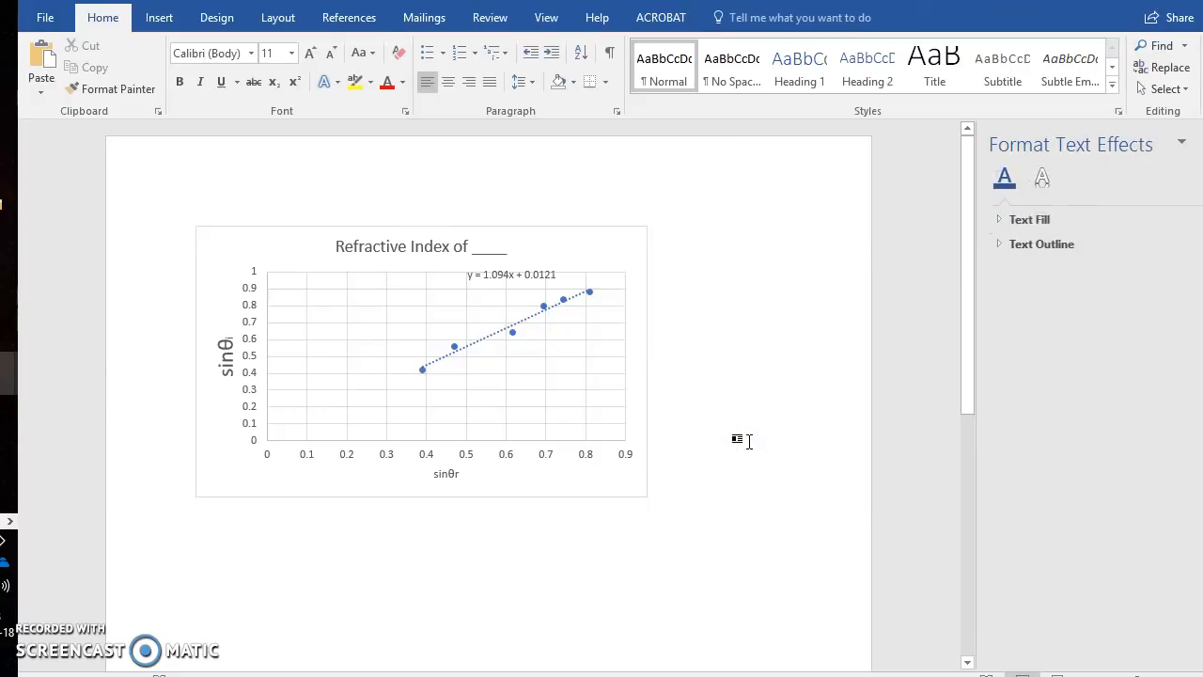